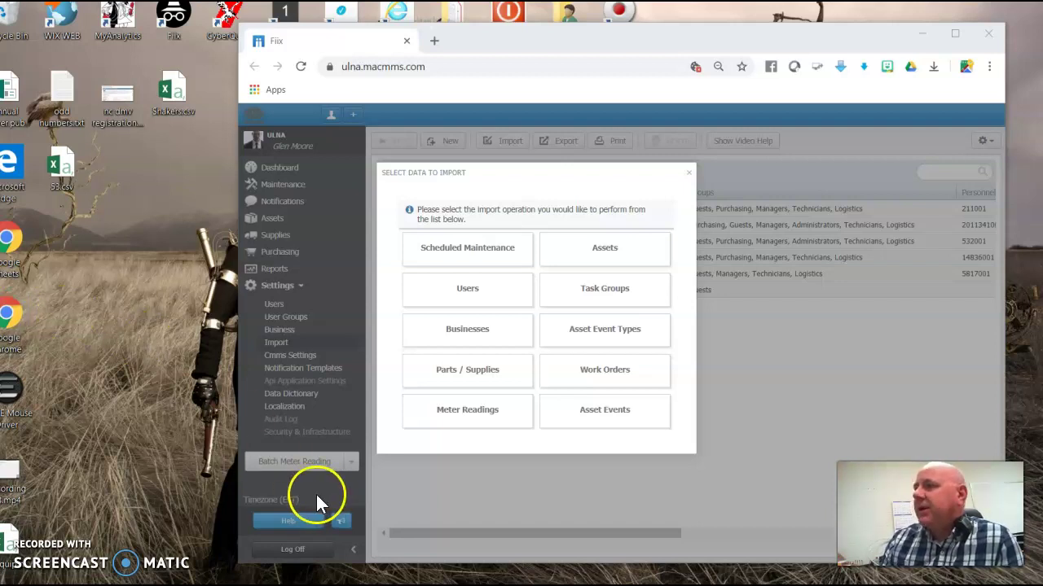
# Open the Assets import, reposition its dialog, and move the 53_Equipment.csv file to an empty area of the desktop.
pyautogui.click(607, 254)
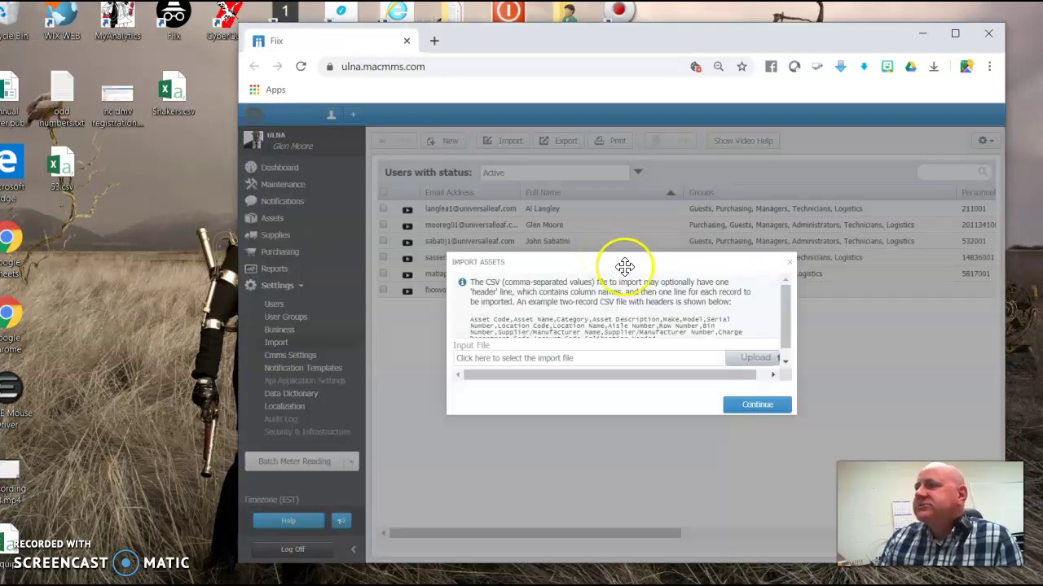
pyautogui.moveTo(503, 225); pyautogui.dragTo(512, 184)
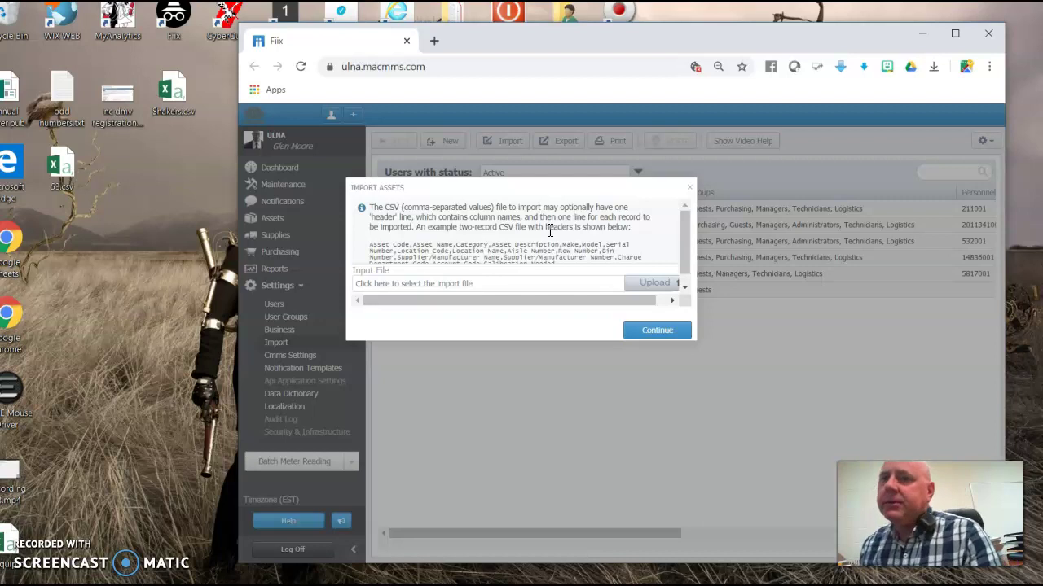
pyautogui.moveTo(10, 533); pyautogui.dragTo(106, 403)
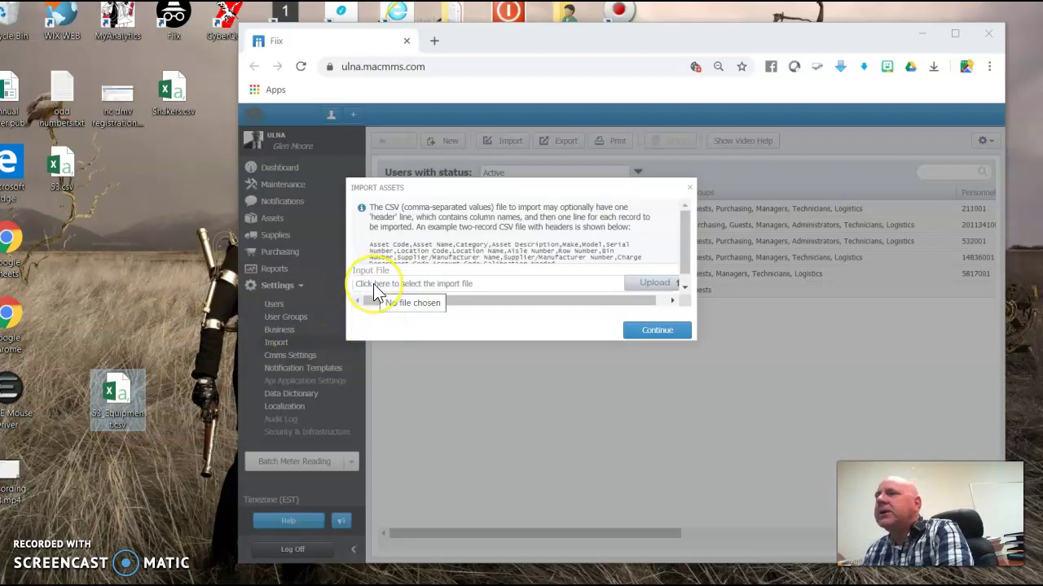
# Copy the entire example CSV text, including headers and both records, from the import instructions into a blank Notepad document.
pyautogui.scroll(-2, 434, 242)
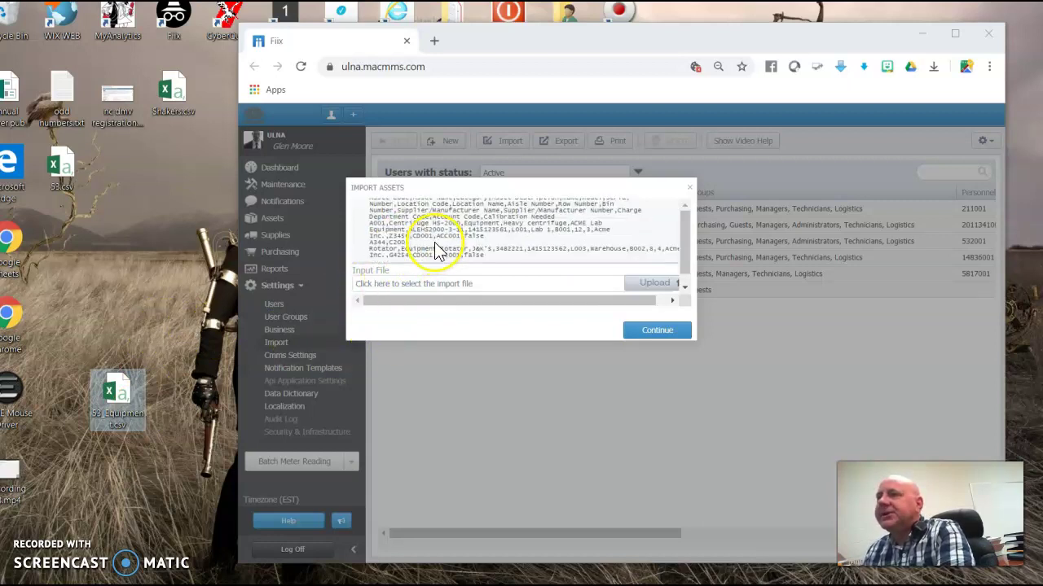
pyautogui.scroll(2, 434, 242)
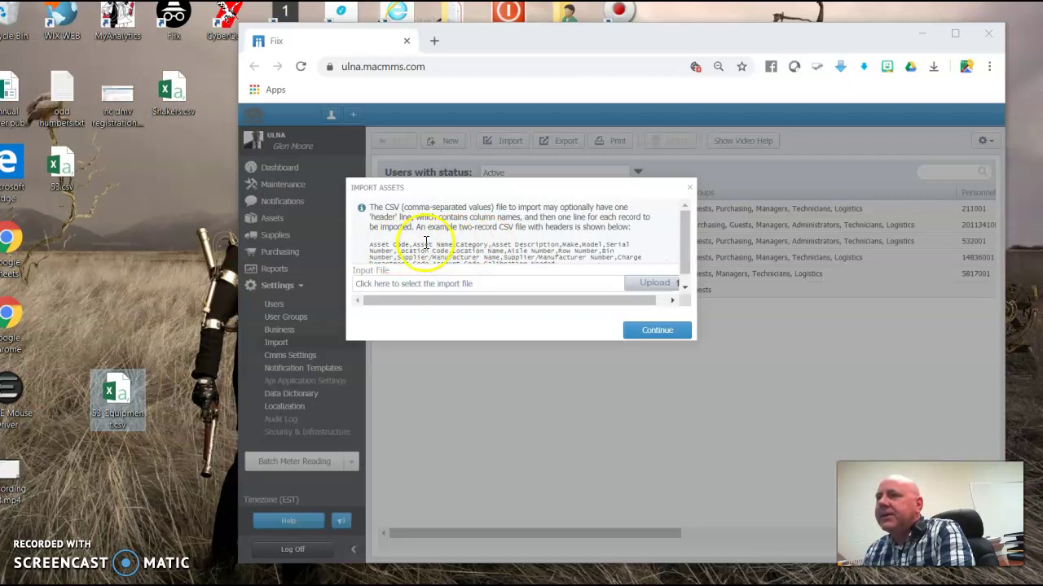
pyautogui.scroll(-2, 434, 242)
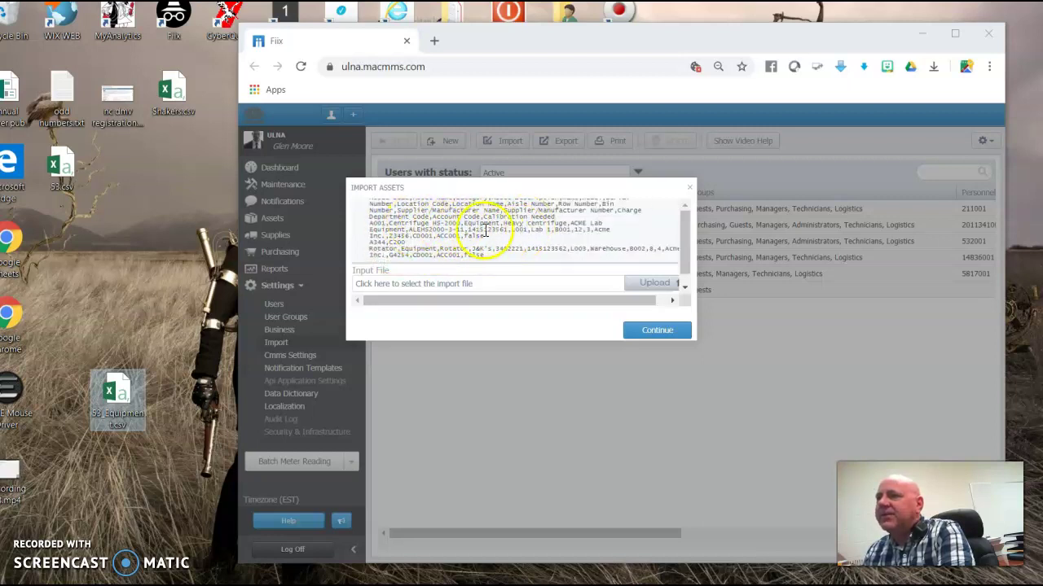
pyautogui.scroll(3, 525, 242)
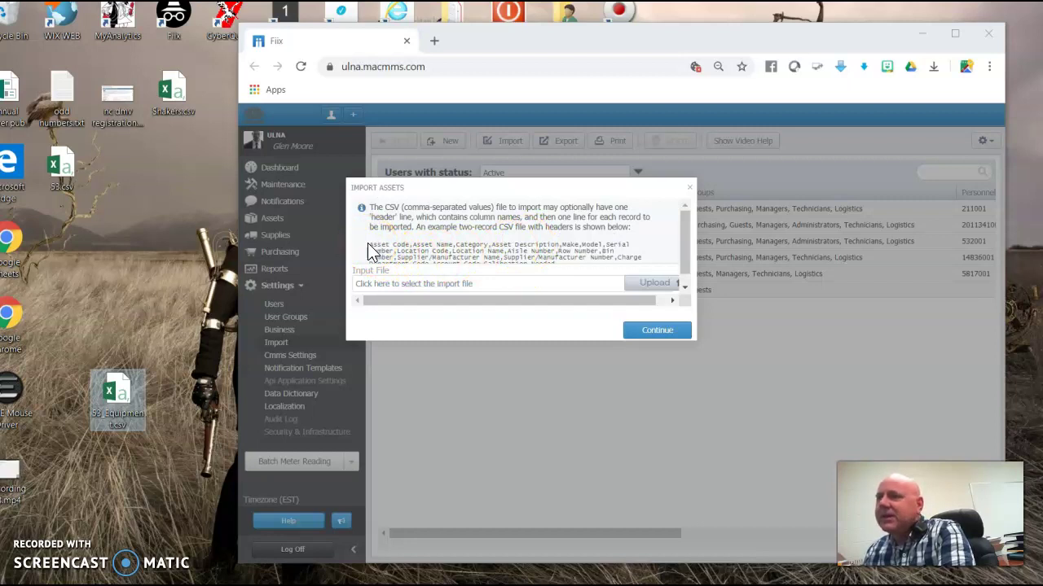
pyautogui.moveTo(368, 244); pyautogui.dragTo(516, 251)
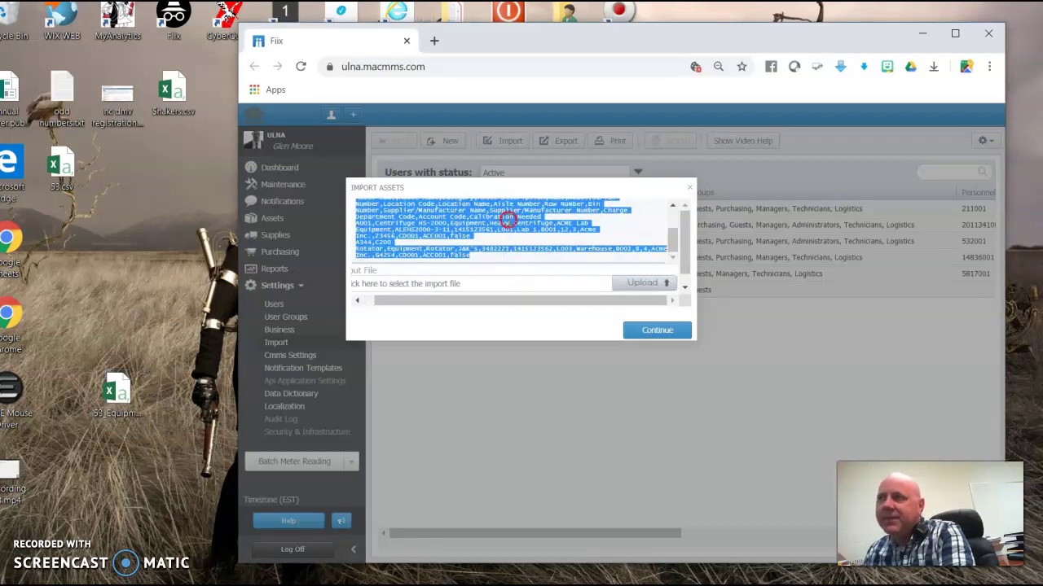
pyautogui.rightClick(507, 219)
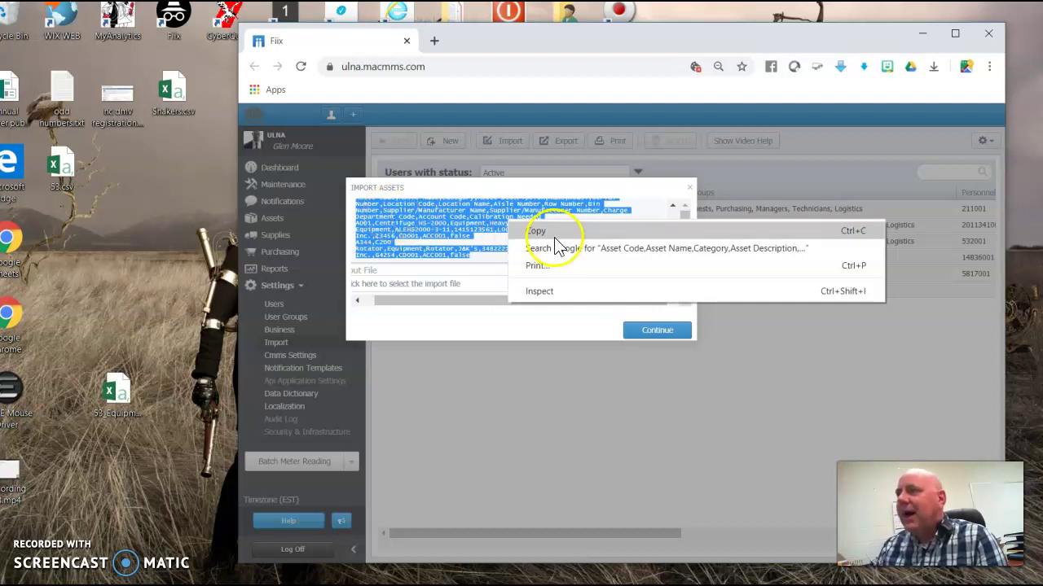
pyautogui.click(544, 232)
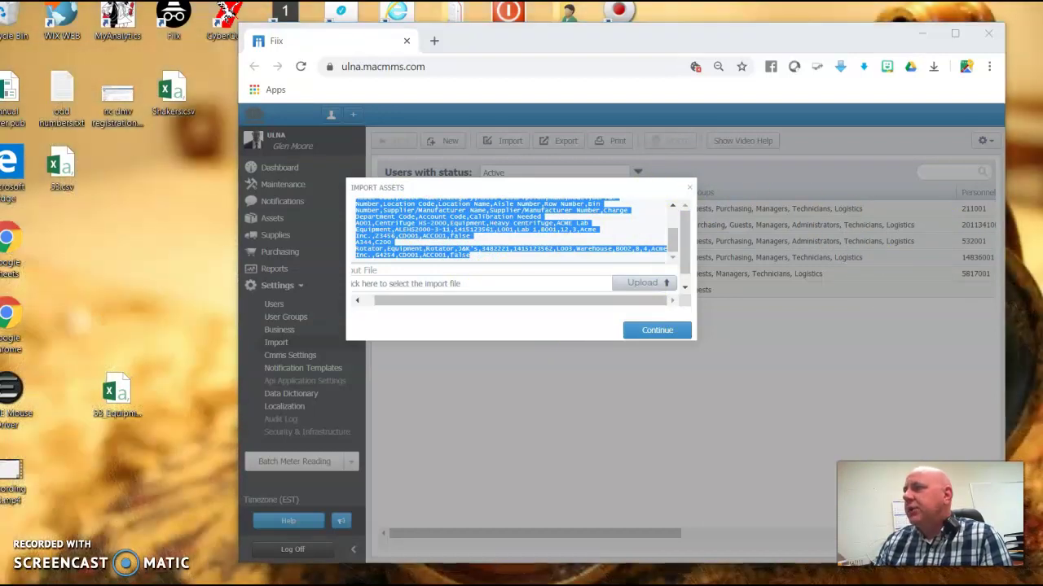
pyautogui.rightClick(365, 155)
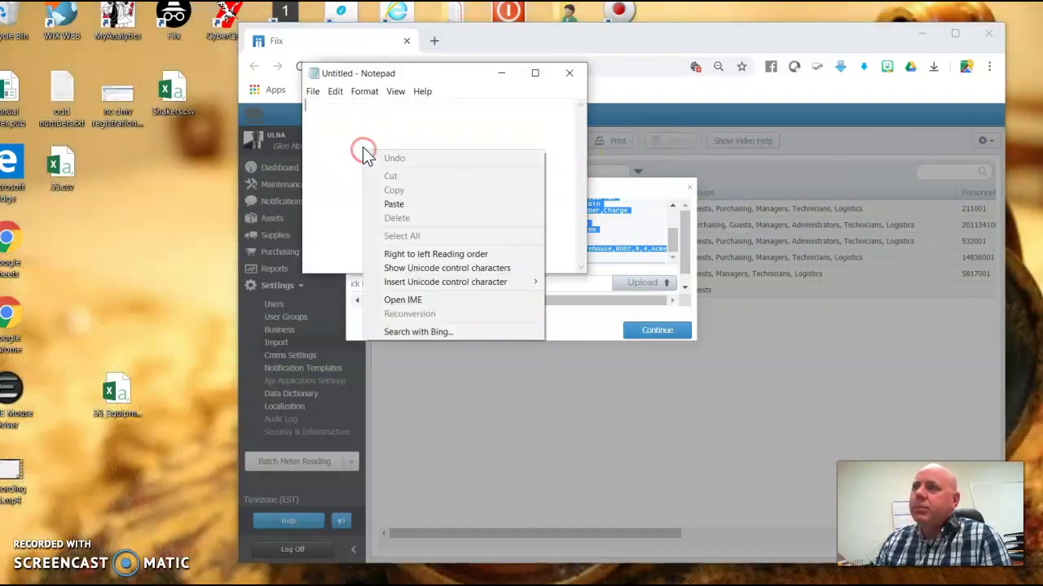
pyautogui.click(393, 203)
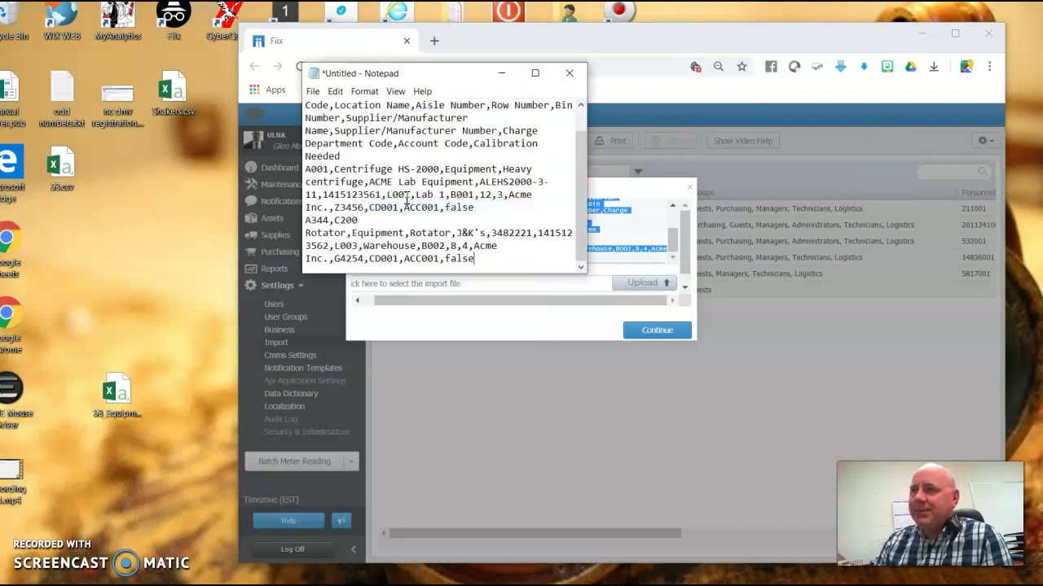
# Start saving the Notepad document to the desktop under the name 53, with All Files as the file type.
pyautogui.click(314, 92)
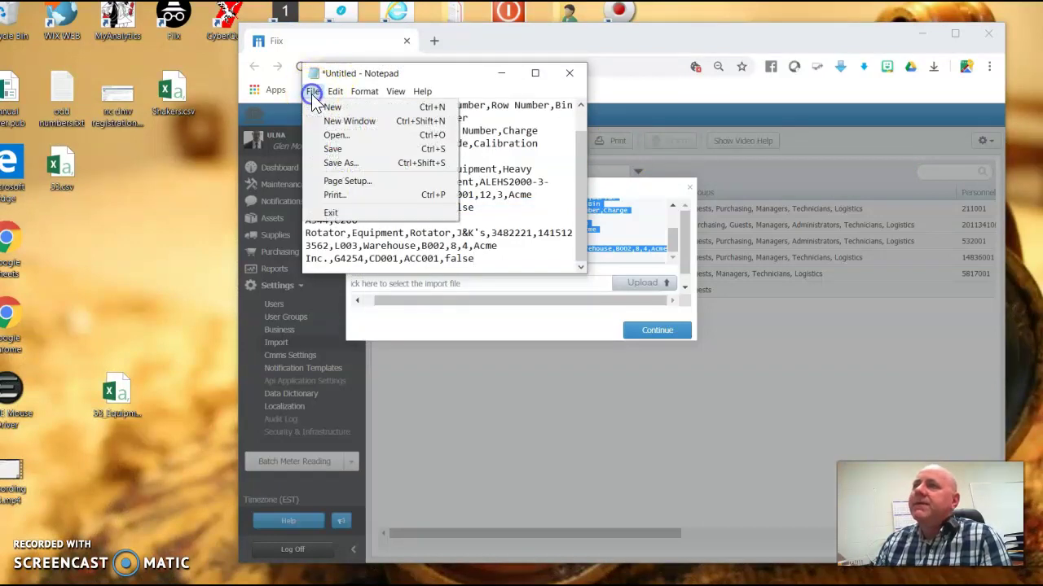
pyautogui.click(340, 165)
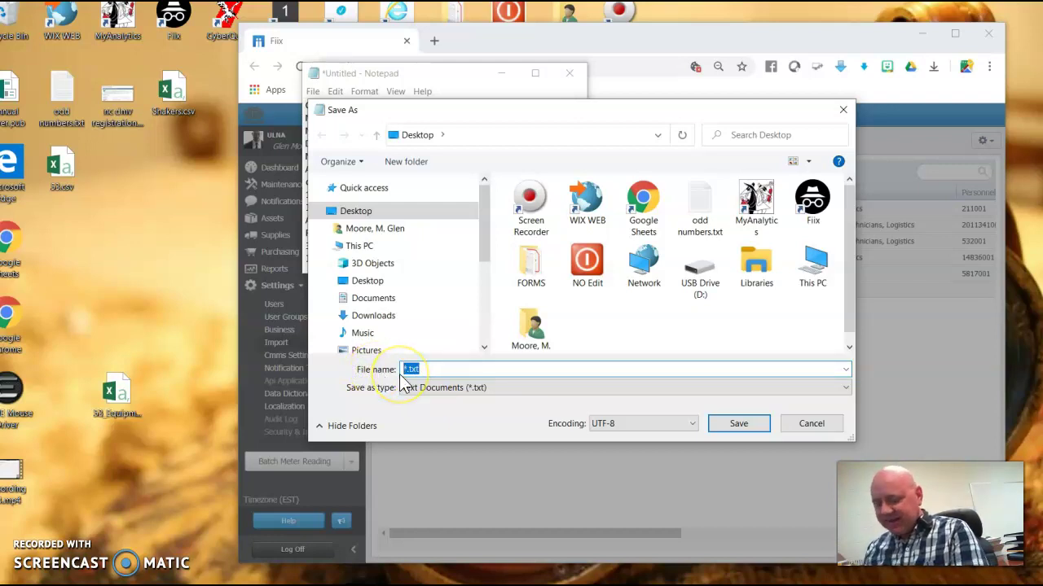
pyautogui.write('53')
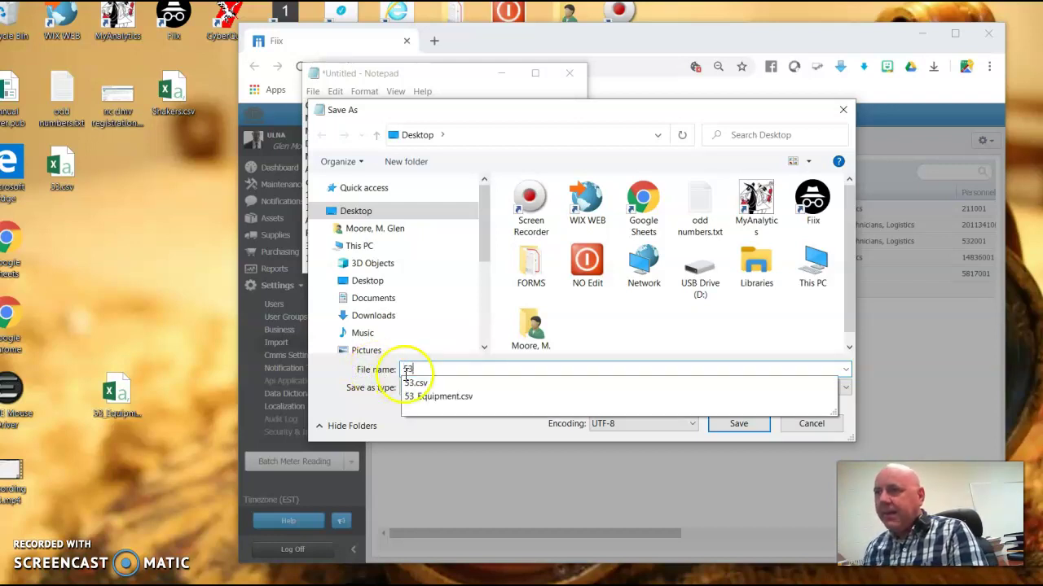
pyautogui.click(431, 387)
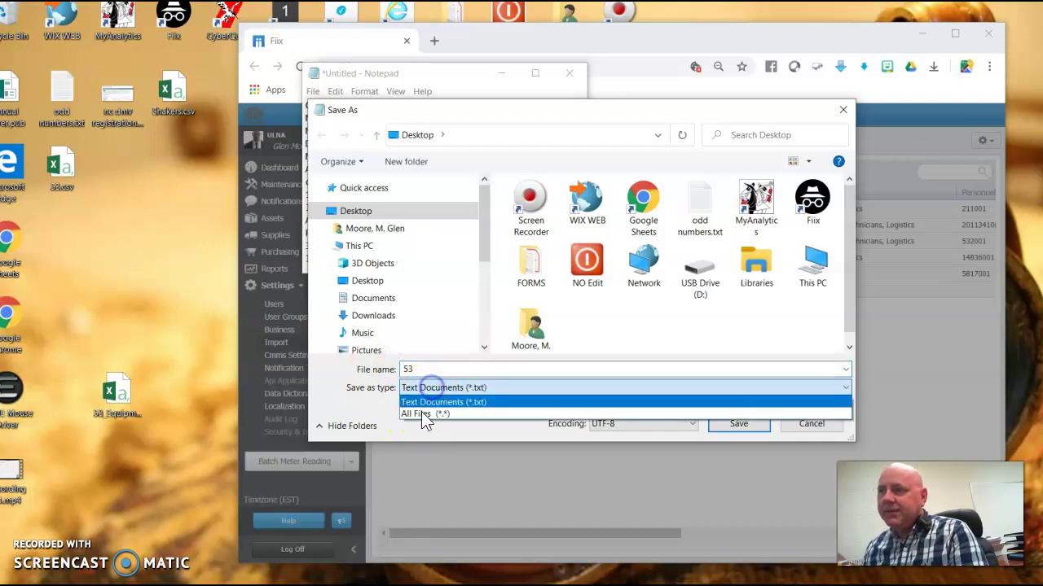
pyautogui.click(421, 413)
# Save the document as 53.csv, replacing the existing file, and close Notepad.
pyautogui.doubleClick(423, 371)
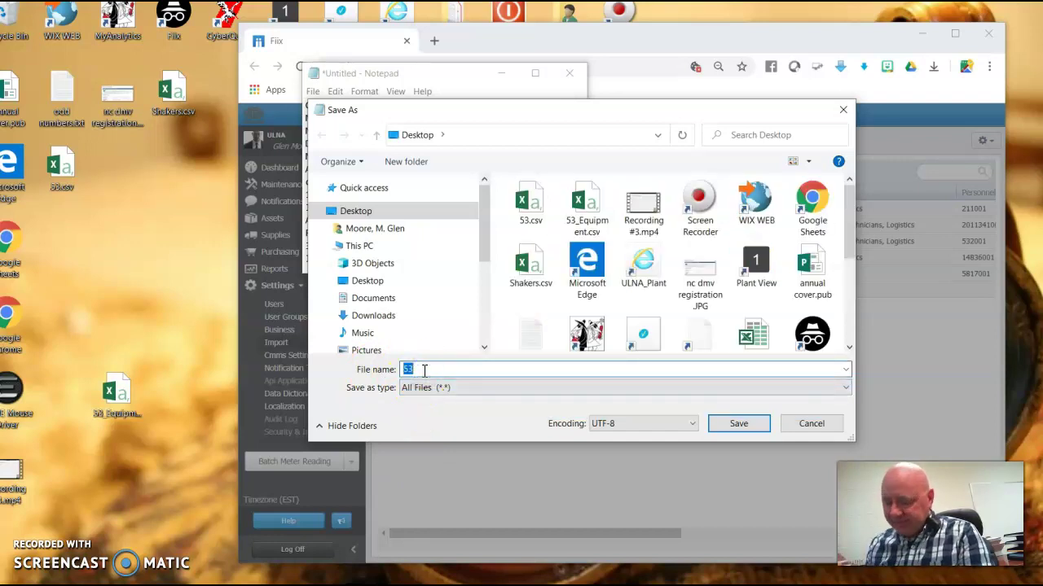
pyautogui.write('53')
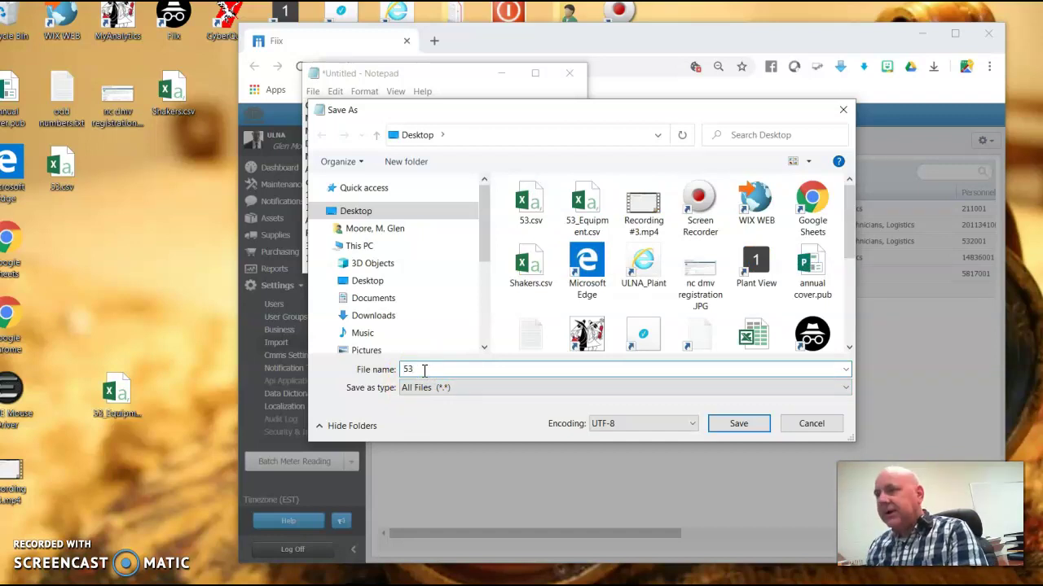
pyautogui.write('.')
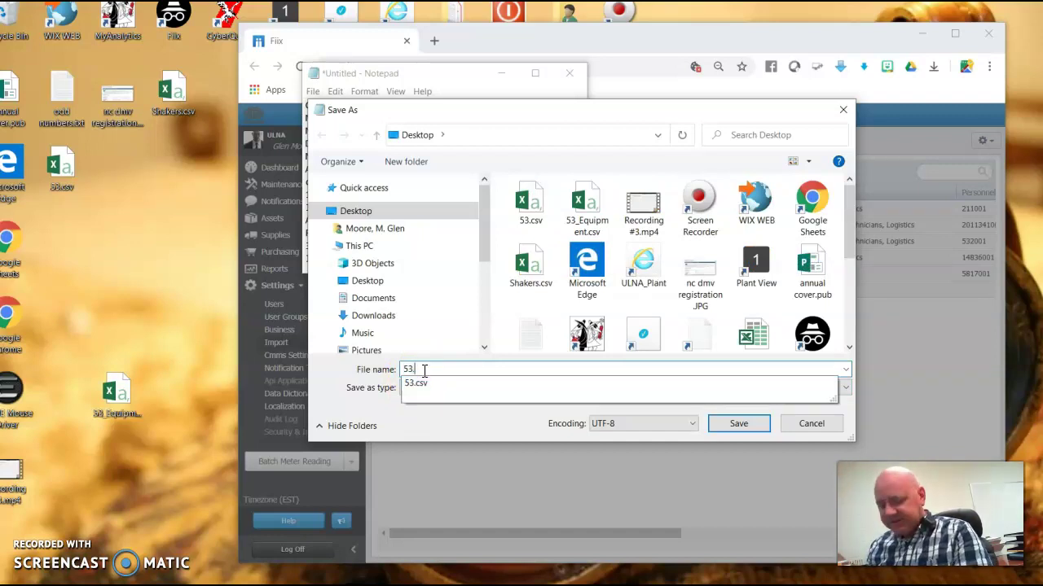
pyautogui.write('c')
pyautogui.press('BackSpace')
pyautogui.write('csv')
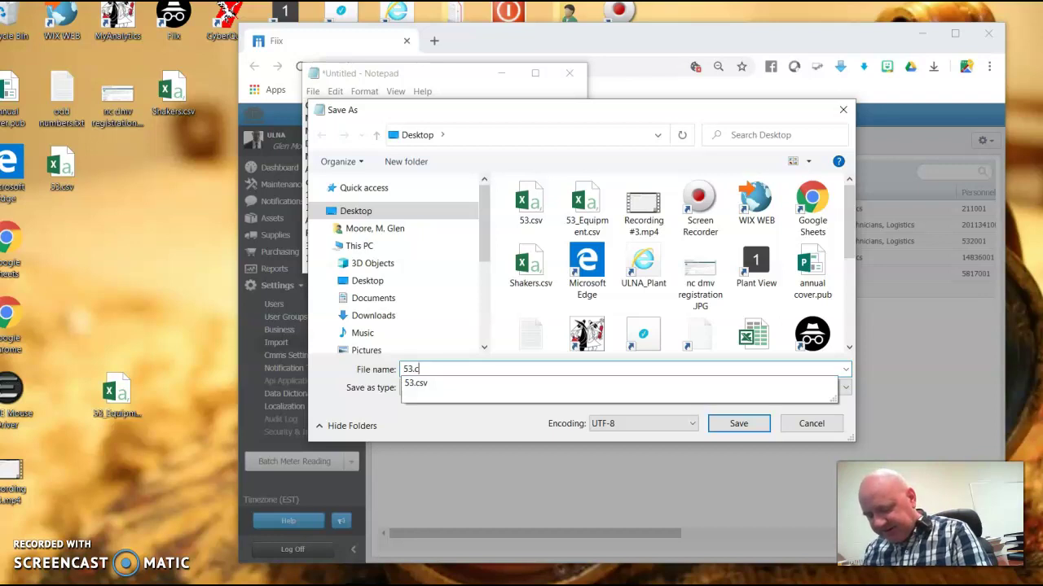
pyautogui.click(424, 369)
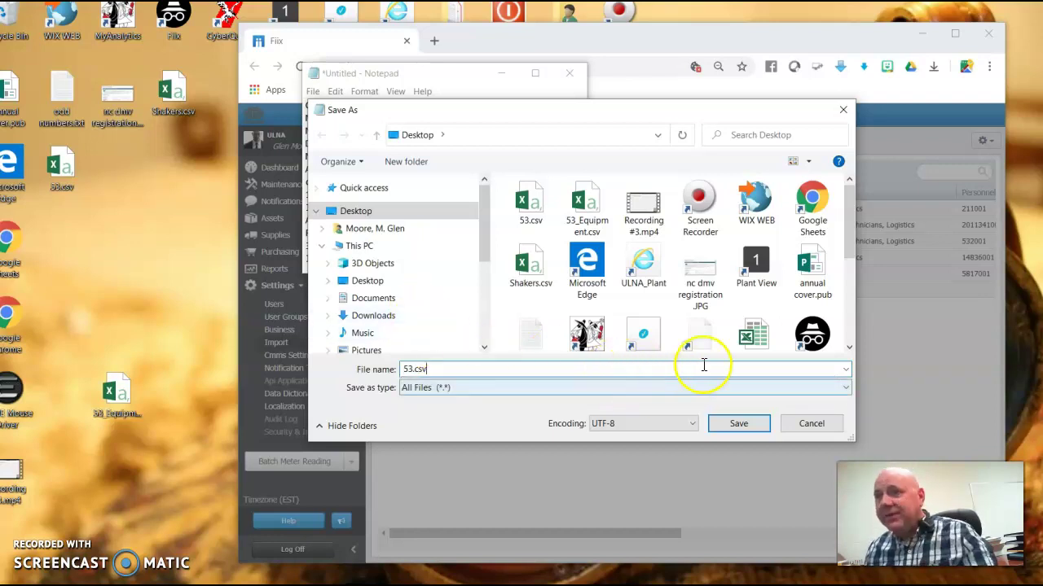
pyautogui.click(738, 423)
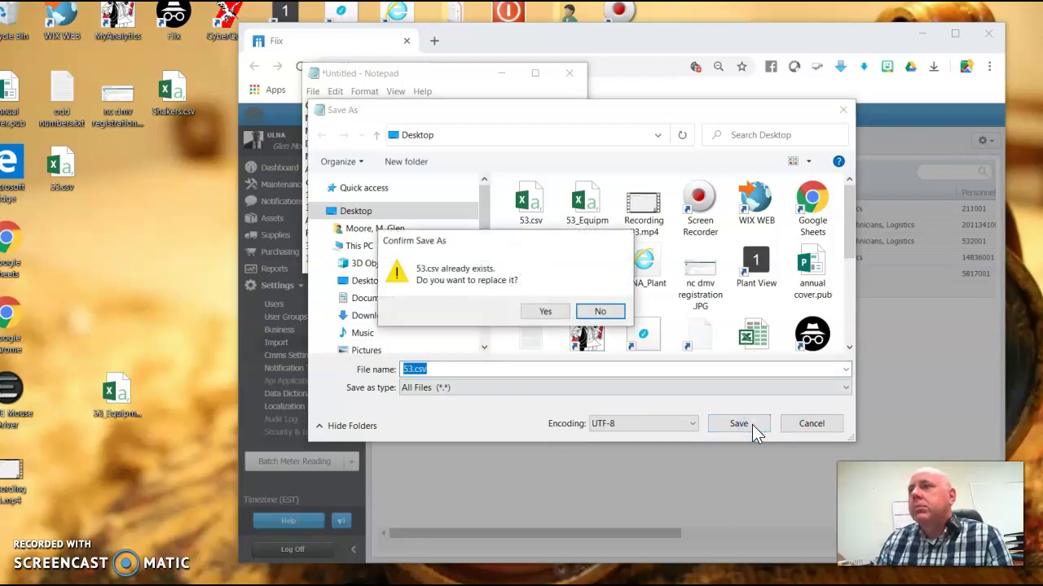
pyautogui.click(545, 313)
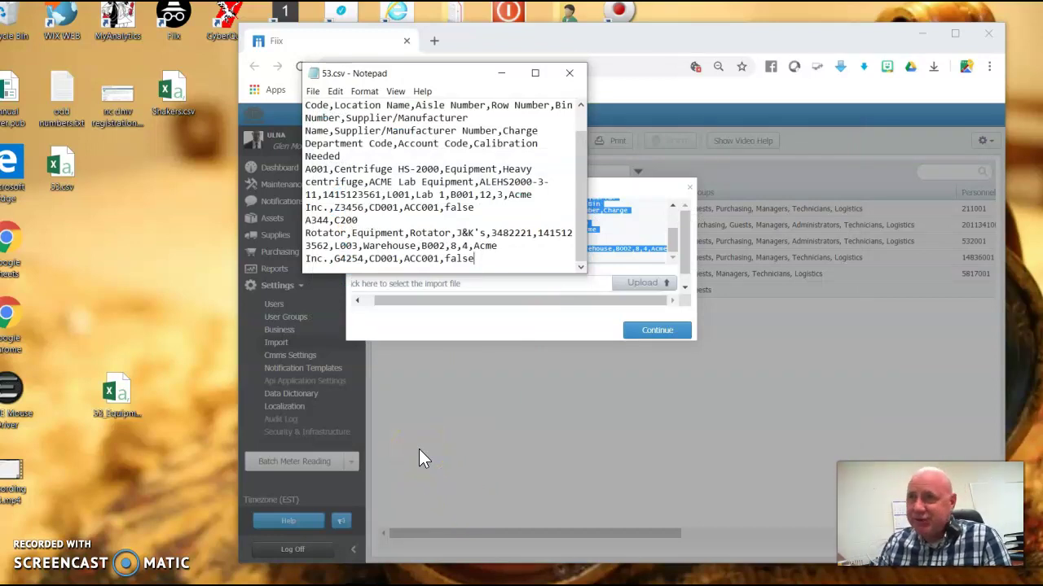
pyautogui.click(569, 73)
# Open the 53.csv file from the desktop in Excel.
pyautogui.click(661, 212)
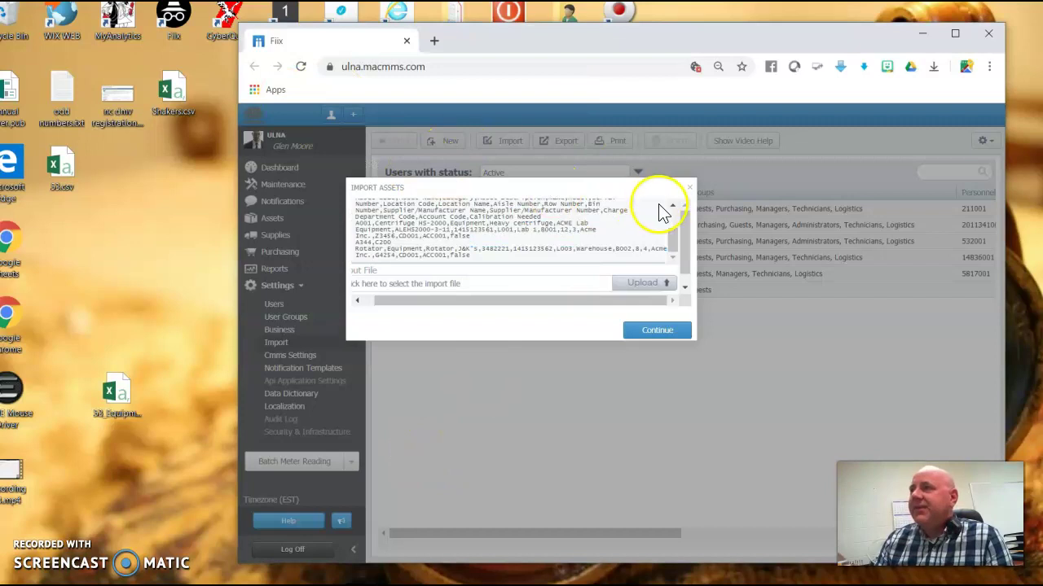
pyautogui.click(64, 171)
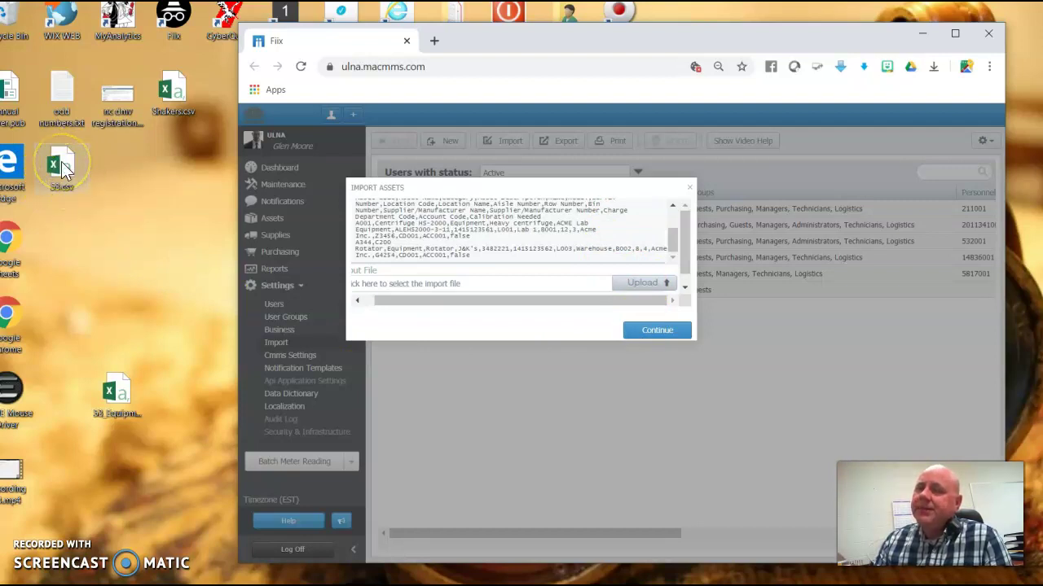
pyautogui.click(399, 222)
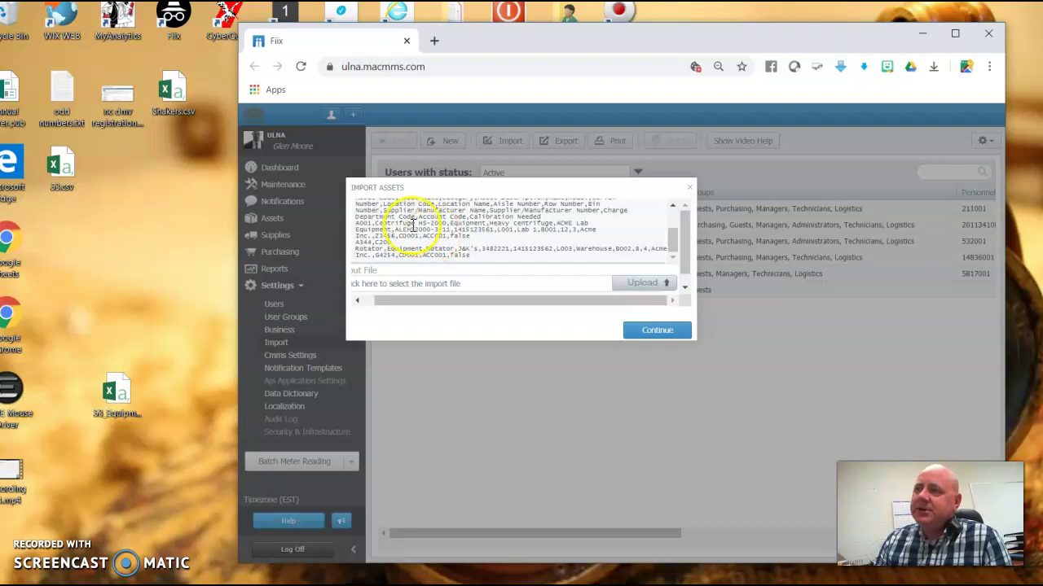
pyautogui.doubleClick(62, 167)
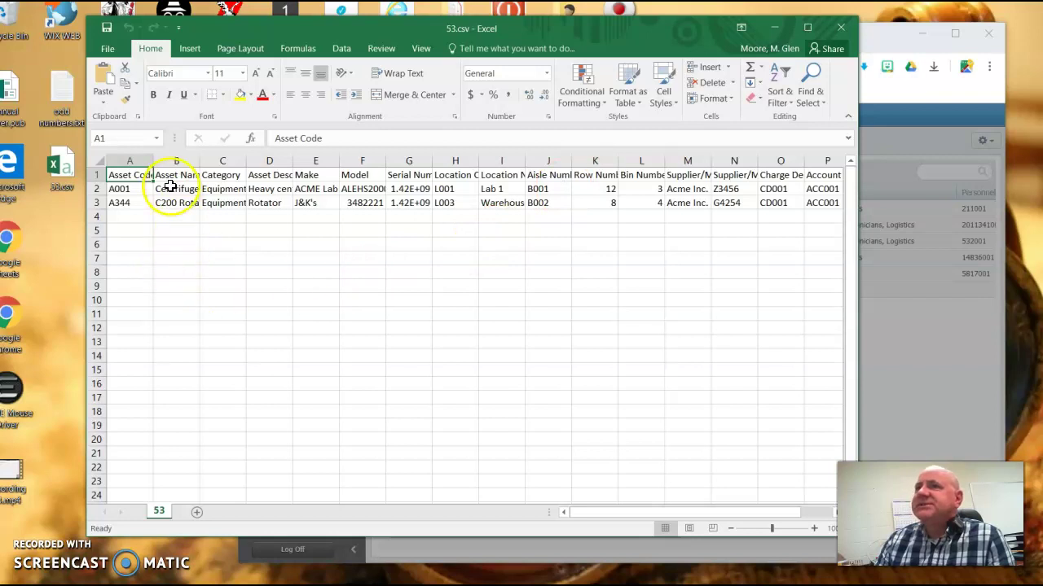
# Widen columns A through G, from Asset Code to Serial Number, to suit their contents.
pyautogui.doubleClick(153, 160)
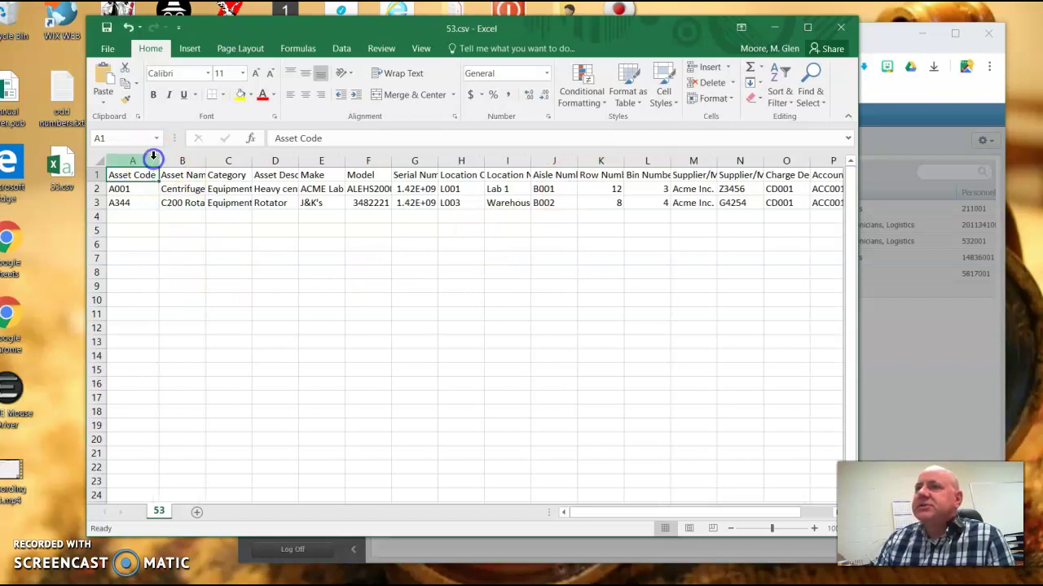
pyautogui.doubleClick(205, 159)
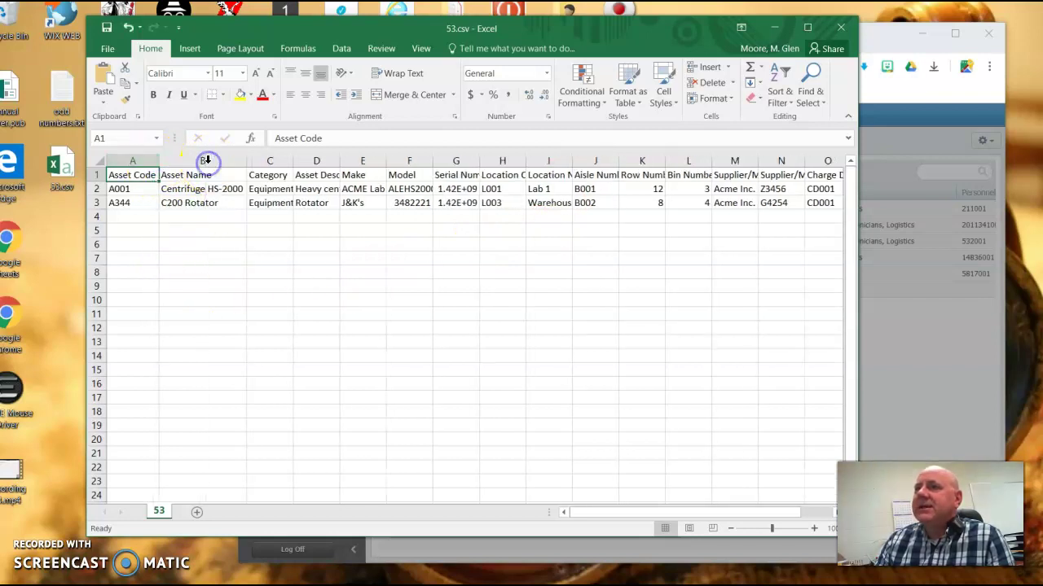
pyautogui.doubleClick(293, 160)
pyautogui.doubleClick(345, 159)
pyautogui.doubleClick(424, 158)
pyautogui.doubleClick(477, 158)
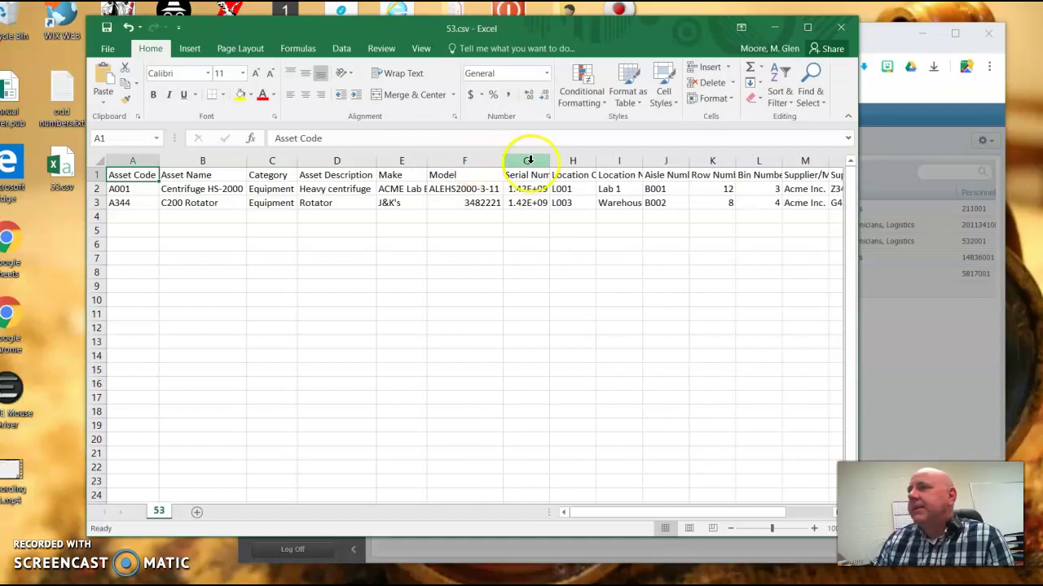
pyautogui.click(553, 159)
pyautogui.doubleClick(549, 161)
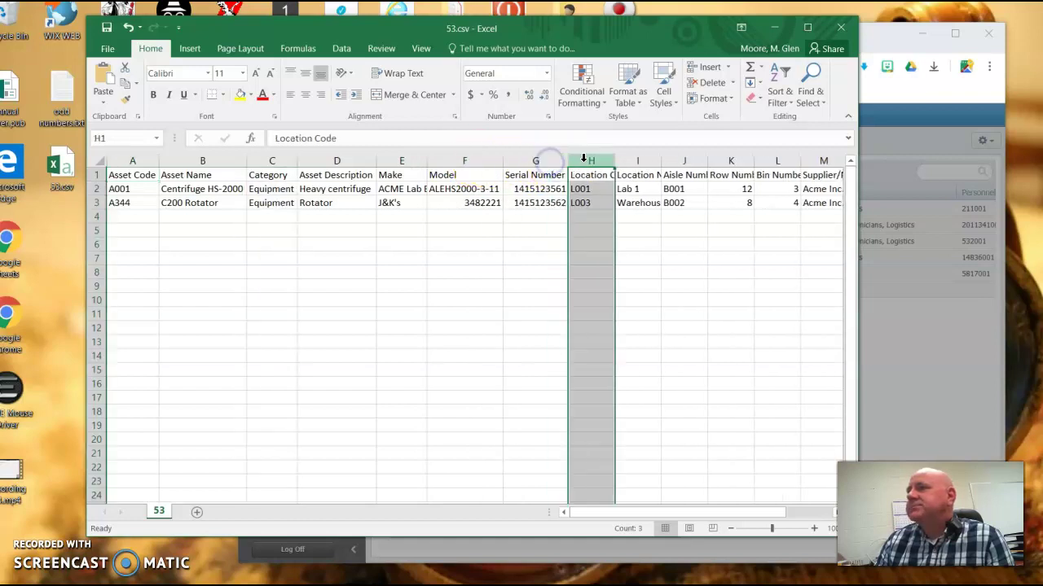
# Widen columns H through K of 53.csv, from Location Code to Row Number, to fit their contents.
pyautogui.doubleClick(617, 160)
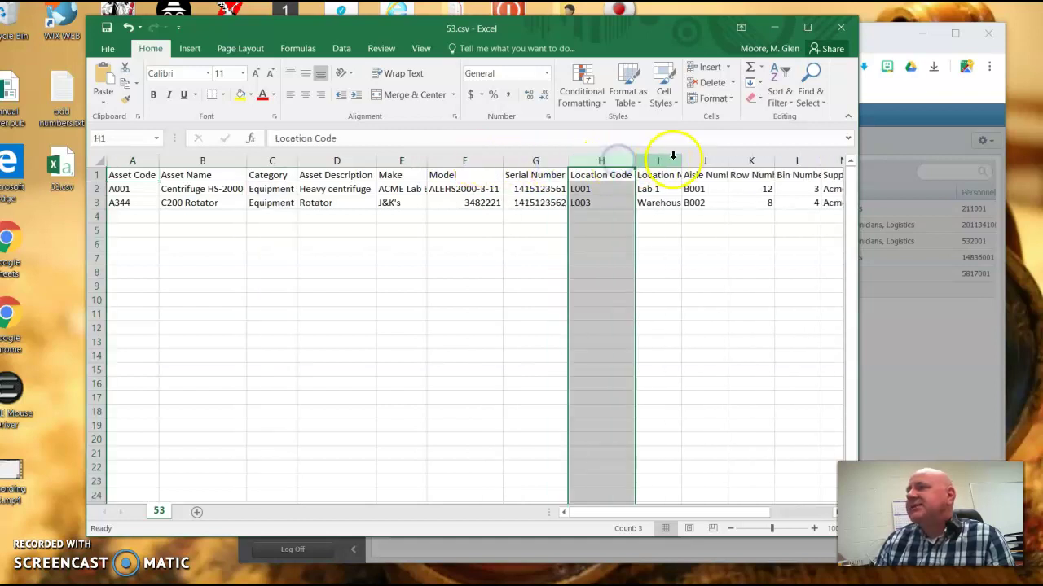
pyautogui.doubleClick(727, 159)
pyautogui.doubleClick(789, 160)
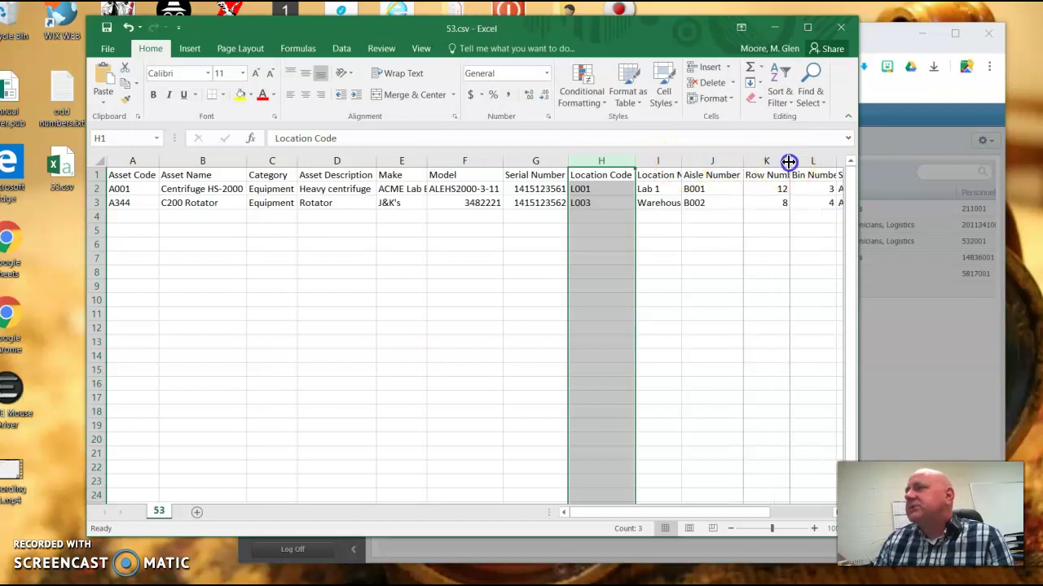
pyautogui.moveTo(721, 515); pyautogui.dragTo(794, 509)
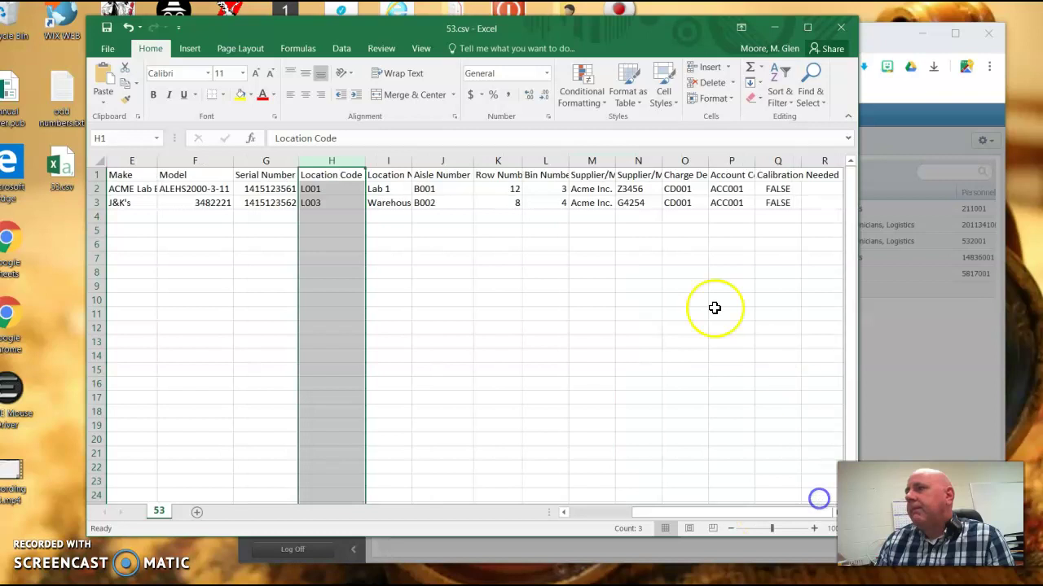
pyautogui.doubleClick(411, 160)
pyautogui.doubleClick(498, 161)
pyautogui.doubleClick(547, 160)
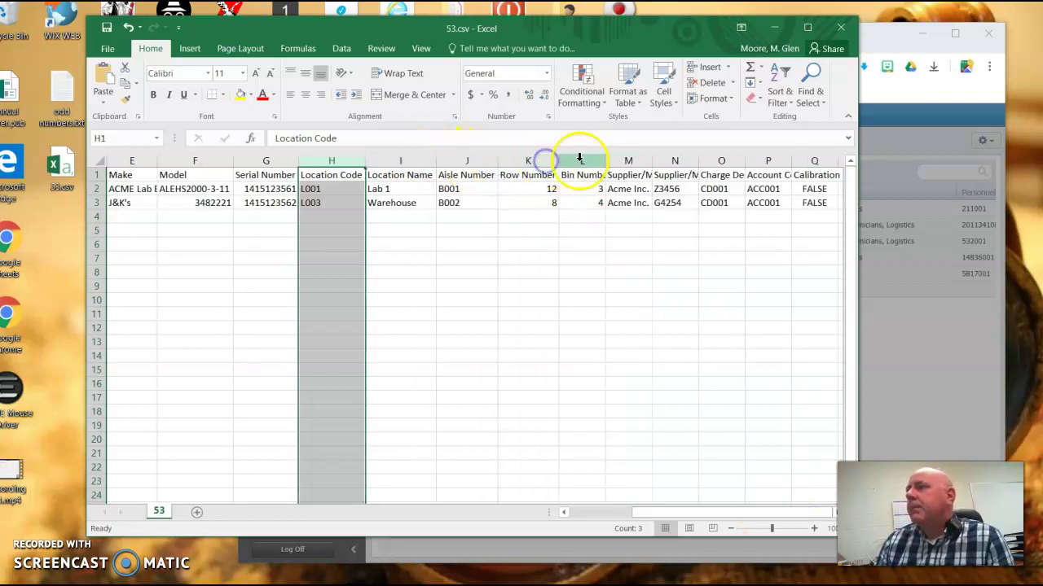
# Widen columns L through N, from Bin Number to Supplier/Manufacturer Number, to fit their contents.
pyautogui.doubleClick(606, 160)
pyautogui.doubleClick(661, 160)
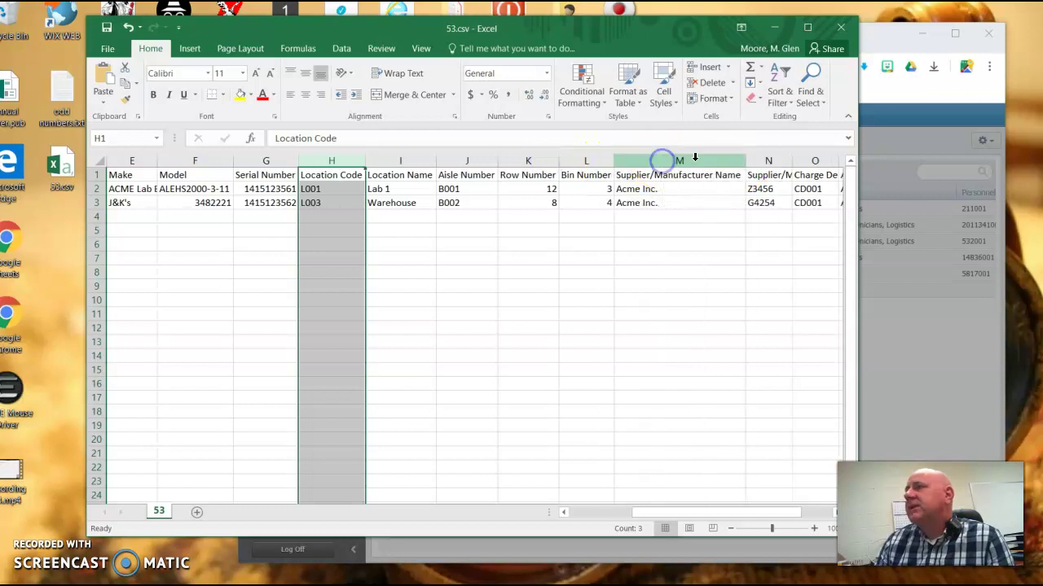
pyautogui.doubleClick(795, 160)
pyautogui.moveTo(748, 515); pyautogui.dragTo(826, 487)
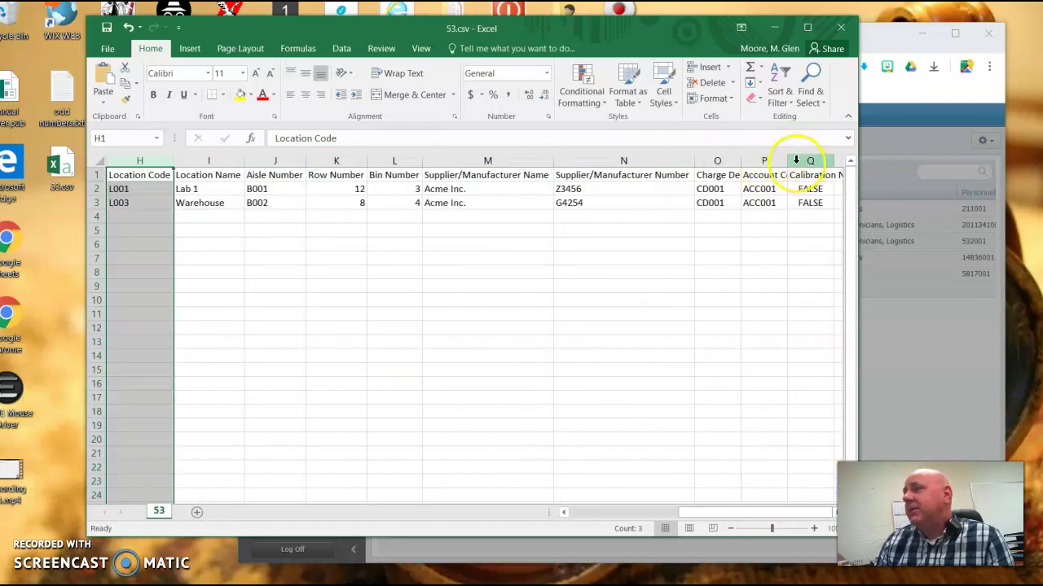
pyautogui.moveTo(785, 161); pyautogui.dragTo(741, 161)
pyautogui.moveTo(729, 519); pyautogui.dragTo(600, 526)
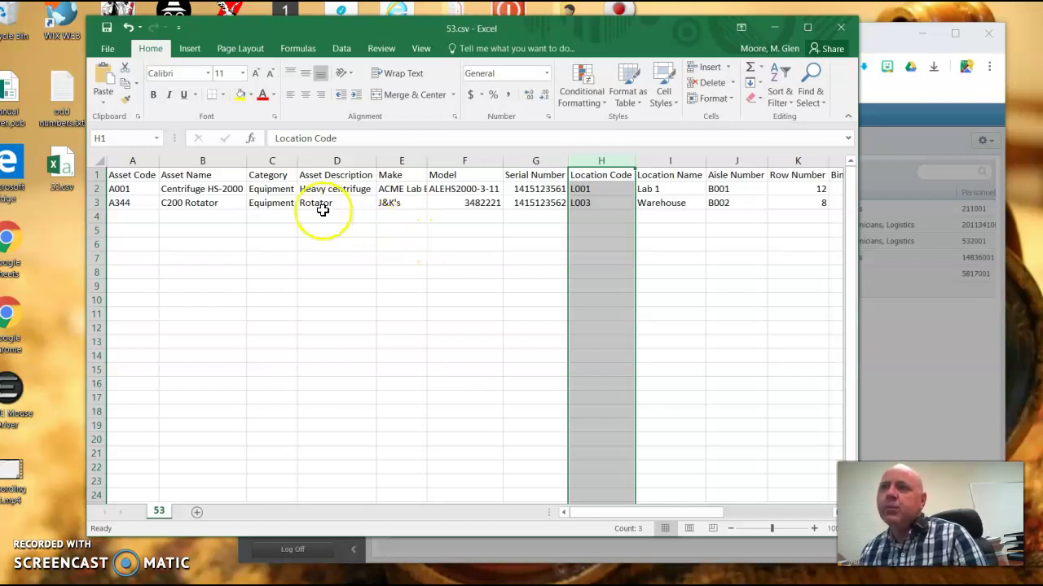
# Open the 53_Equipment.csv file from the desktop and arrange its window side by side with 53.csv.
pyautogui.moveTo(365, 33); pyautogui.dragTo(713, 42)
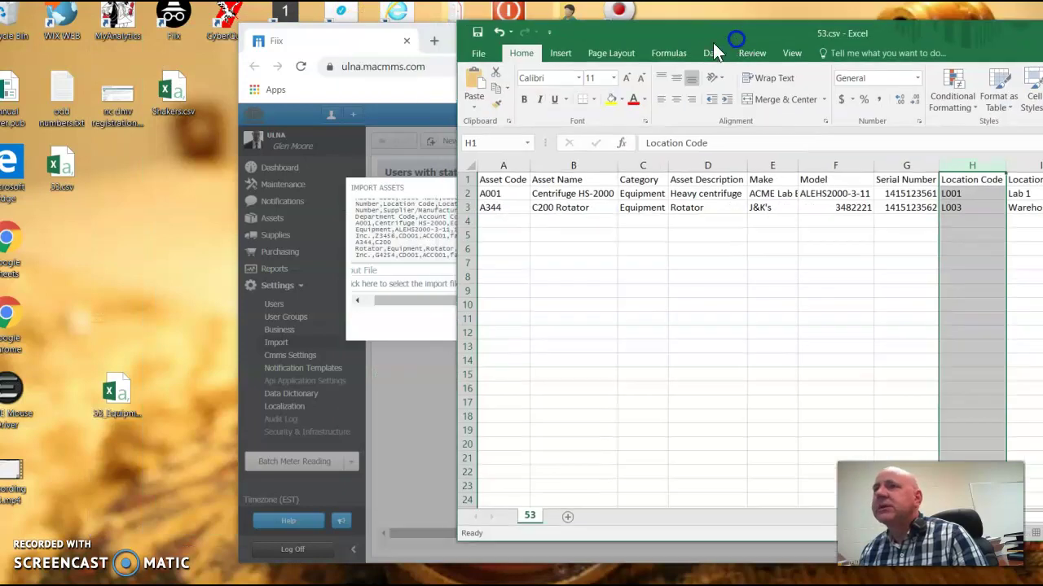
pyautogui.doubleClick(121, 394)
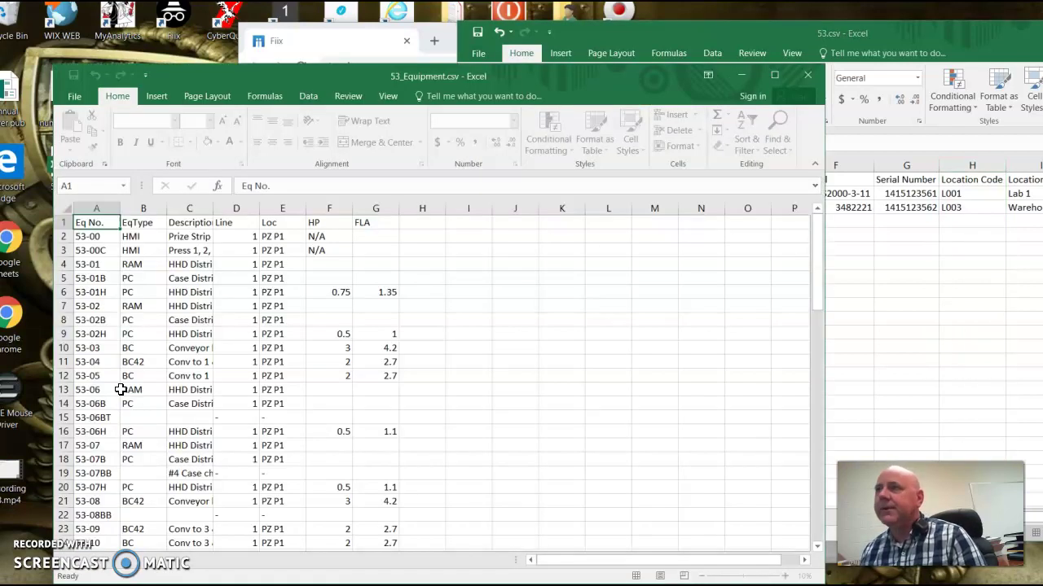
pyautogui.moveTo(373, 84); pyautogui.dragTo(242, 54)
pyautogui.moveTo(721, 39); pyautogui.dragTo(866, 33)
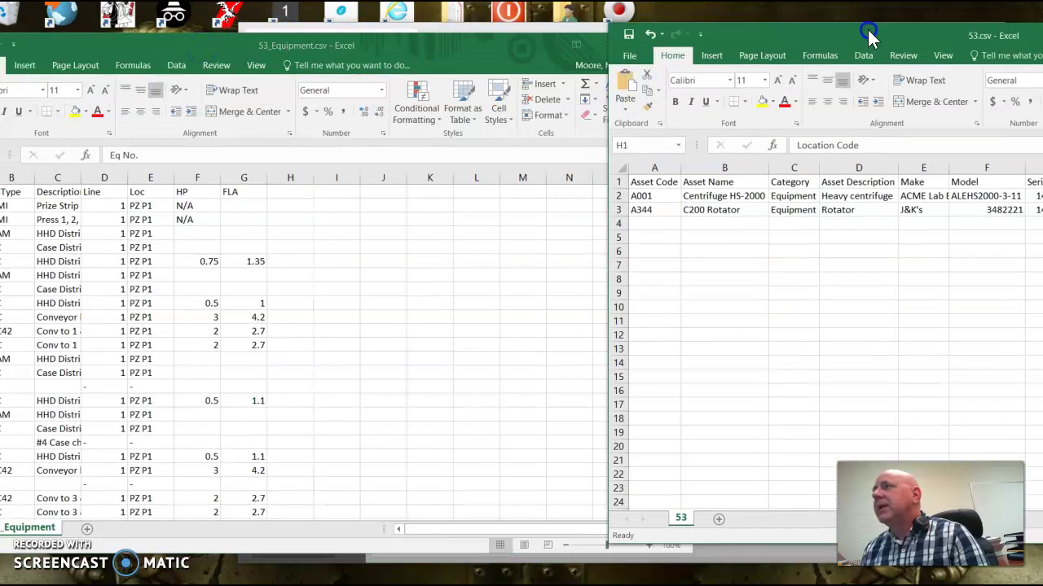
pyautogui.moveTo(409, 49); pyautogui.dragTo(455, 31)
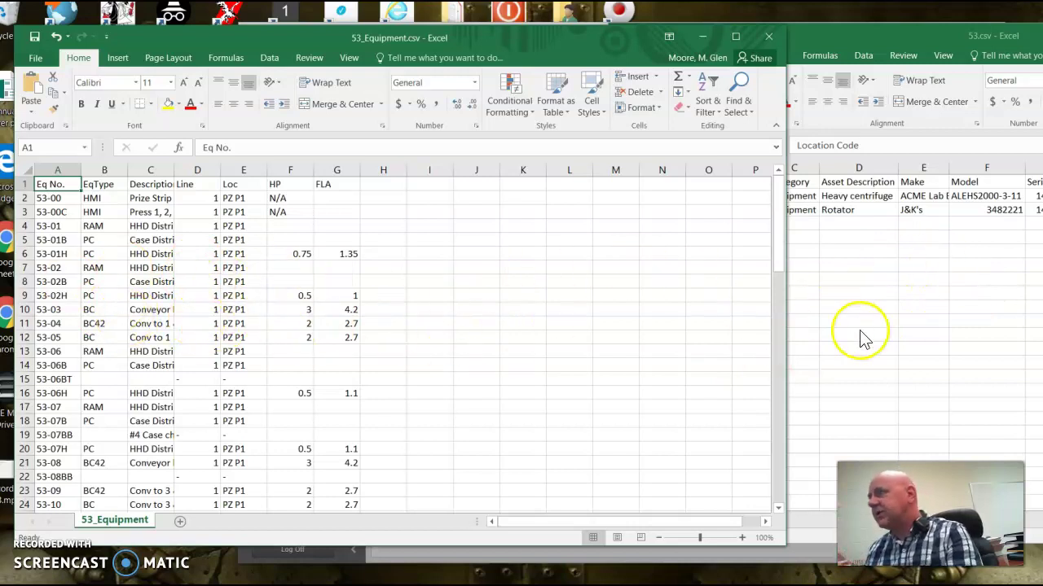
pyautogui.click(829, 91)
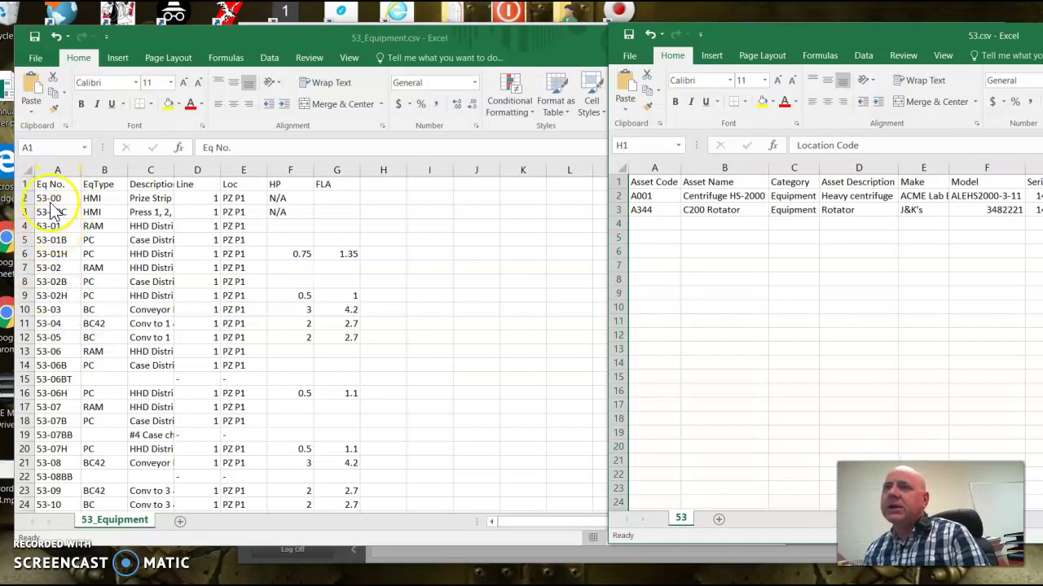
# In 53_Equipment.csv, rename the Eq No. header in A1 to Asset Code and fit column A to its contents.
pyautogui.click(59, 170)
pyautogui.click(62, 184)
pyautogui.doubleClick(62, 184)
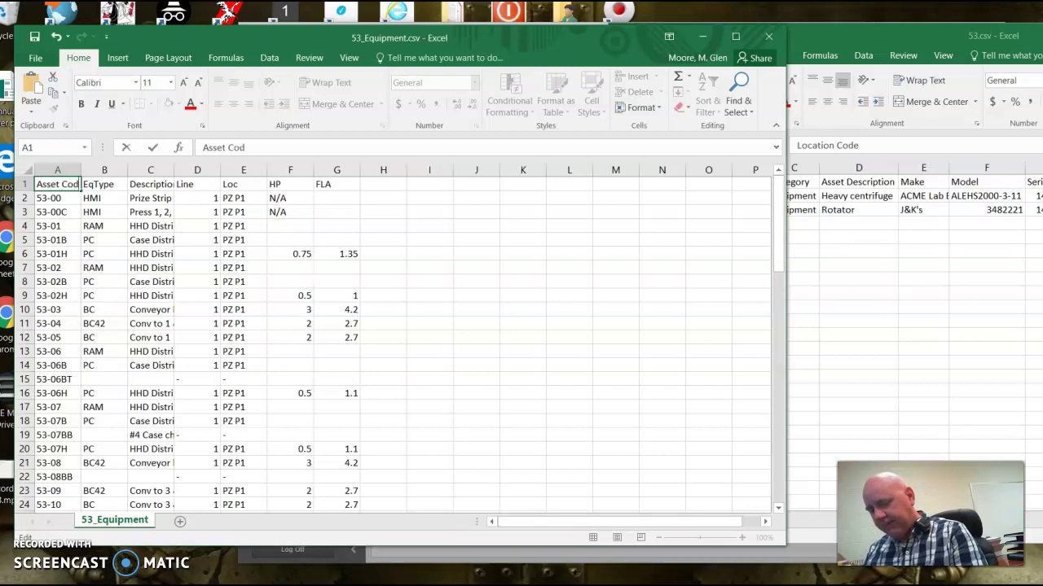
pyautogui.click(97, 198)
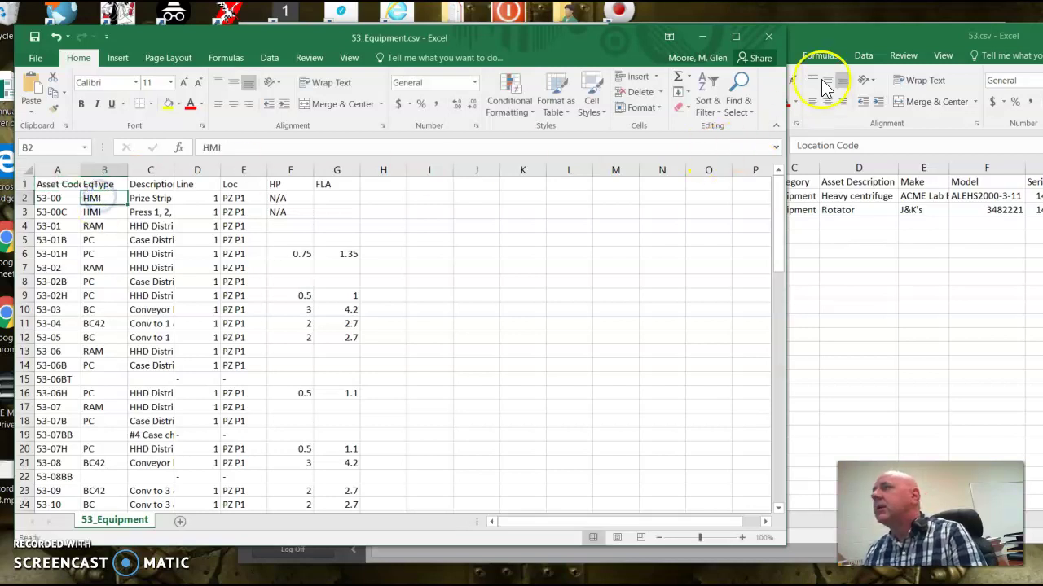
pyautogui.click(823, 34)
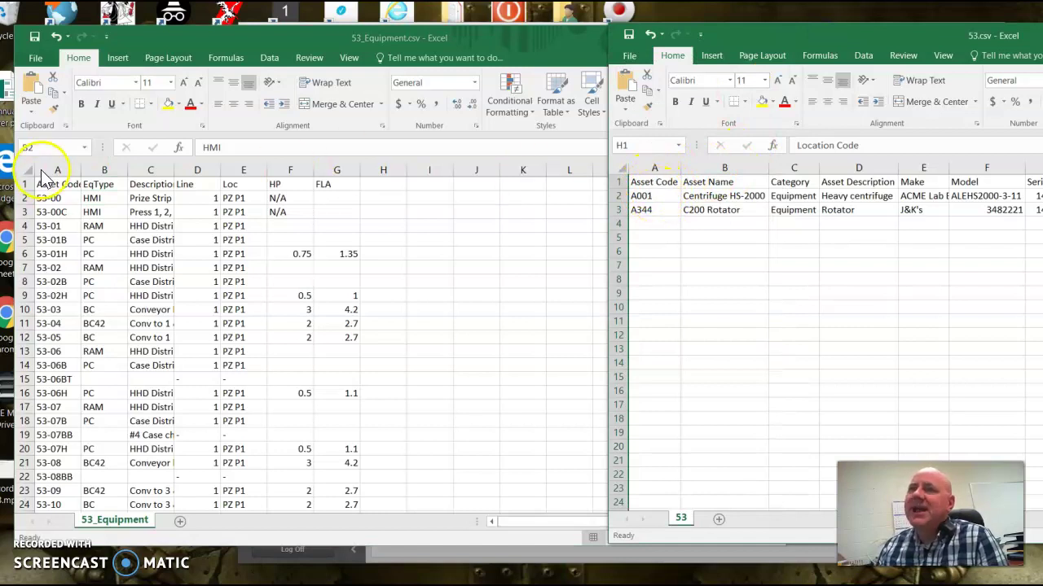
pyautogui.click(77, 168)
pyautogui.doubleClick(79, 168)
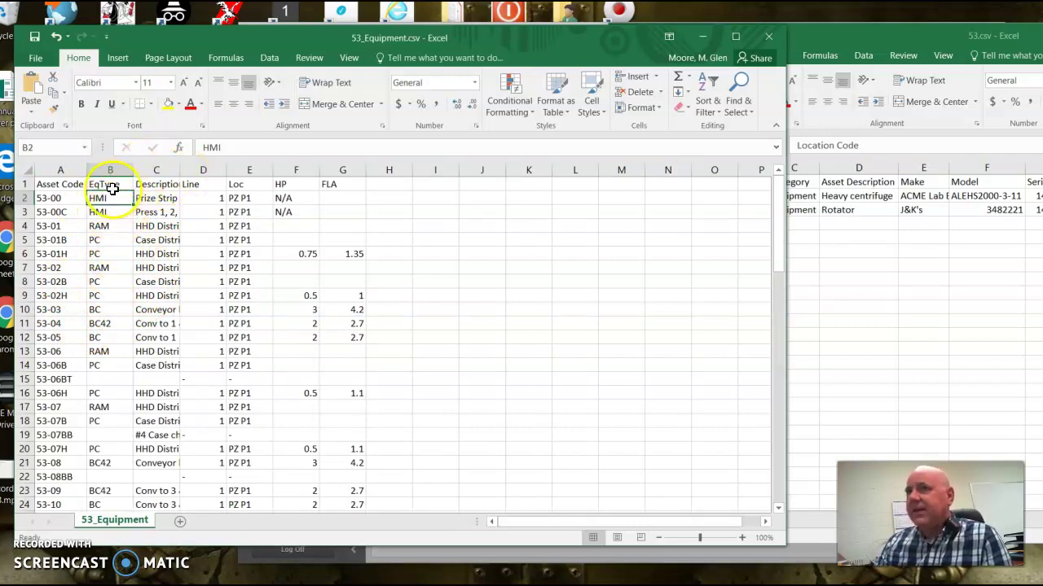
# Rename the Description header in C1 of 53_Equipment.csv to Asset Description, matching the template, and fit column C to its contents.
pyautogui.click(869, 35)
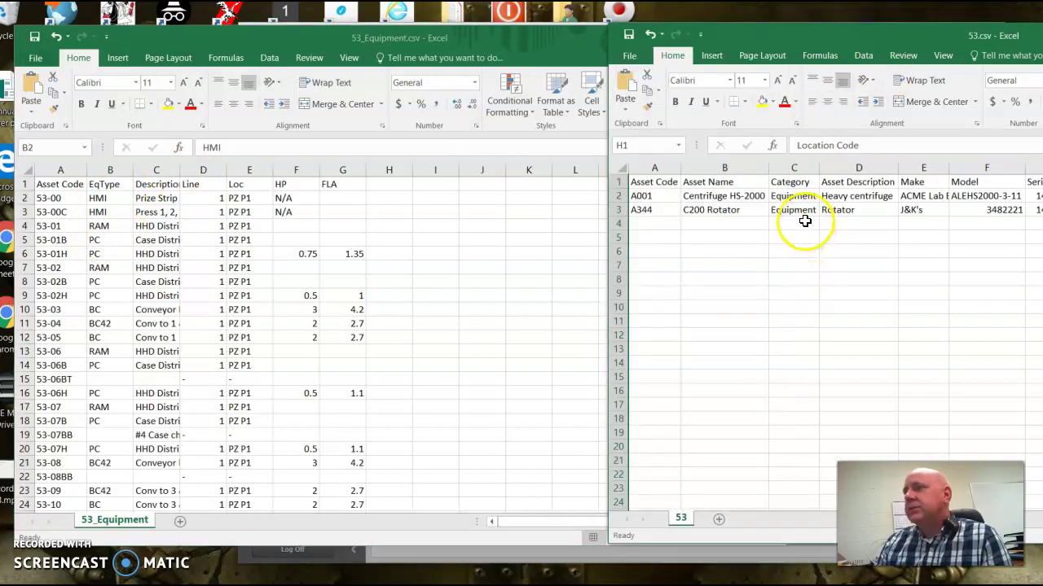
pyautogui.doubleClick(821, 168)
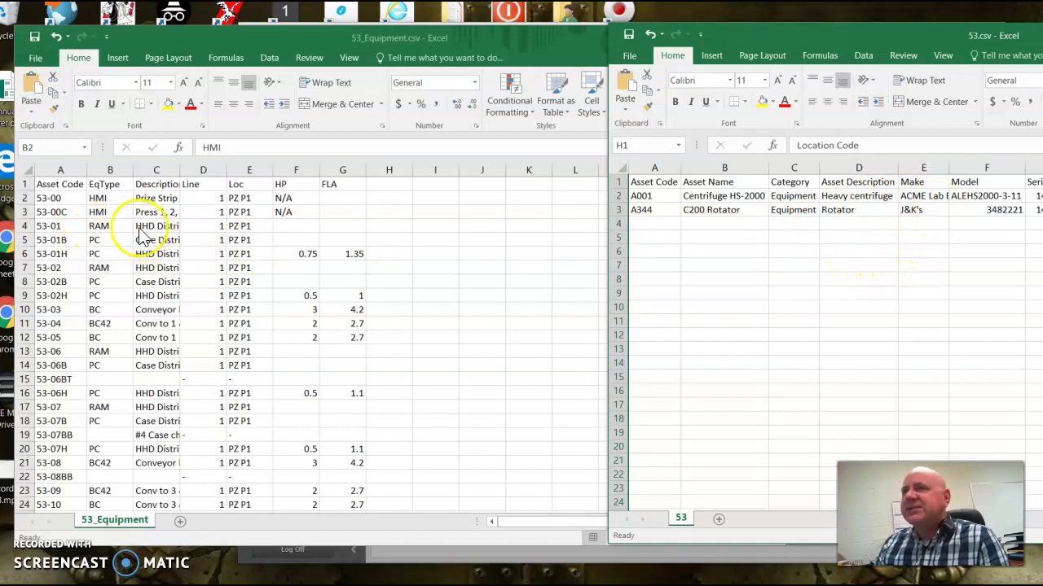
pyautogui.click(155, 181)
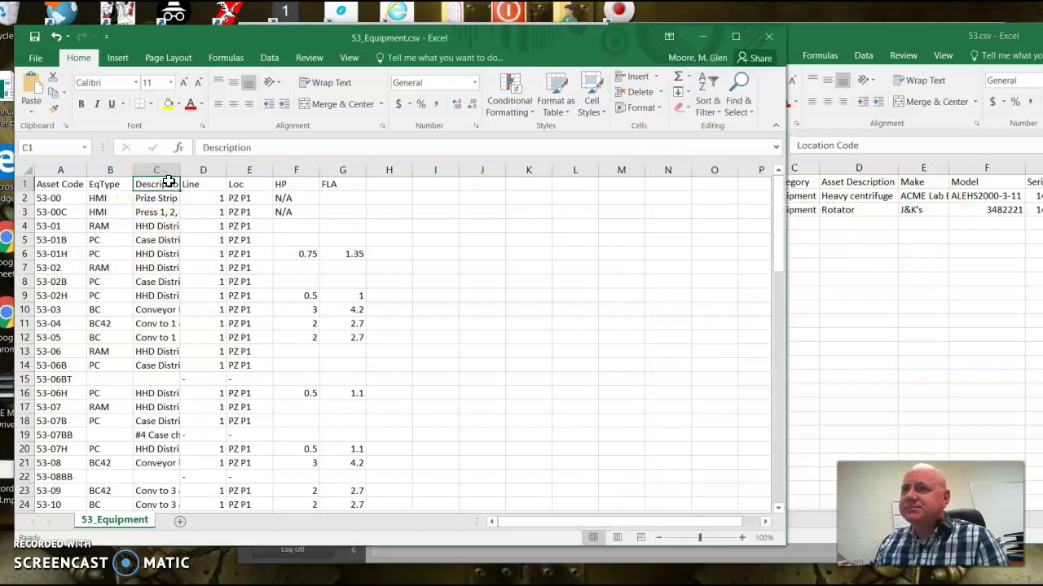
pyautogui.click(861, 27)
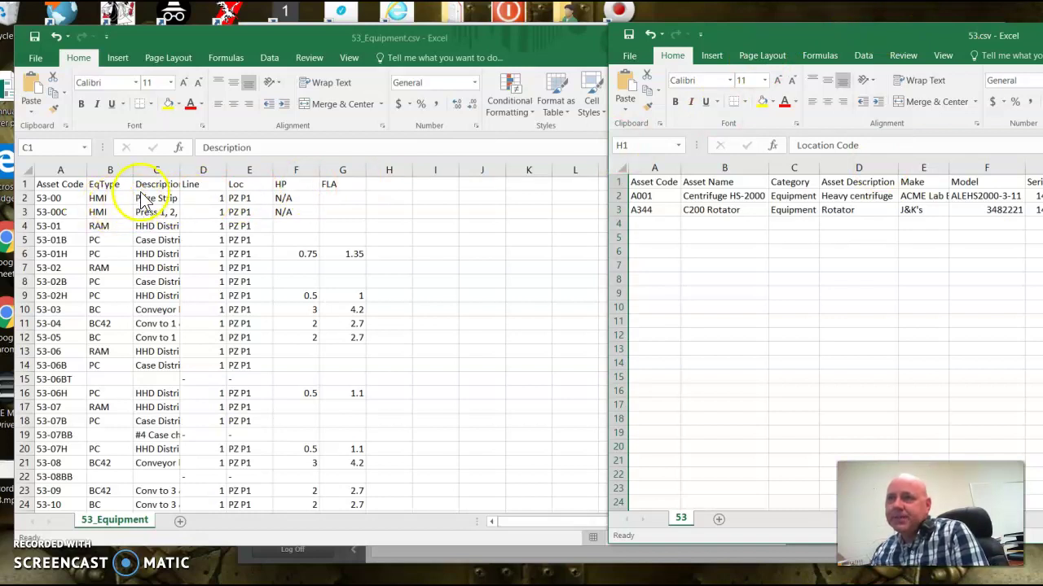
pyautogui.click(147, 187)
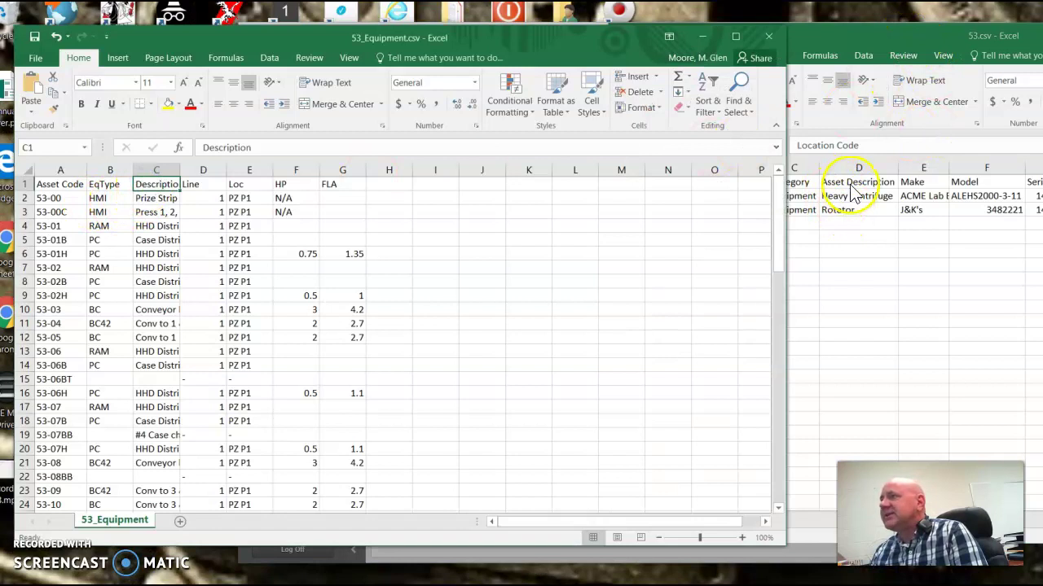
pyautogui.doubleClick(140, 186)
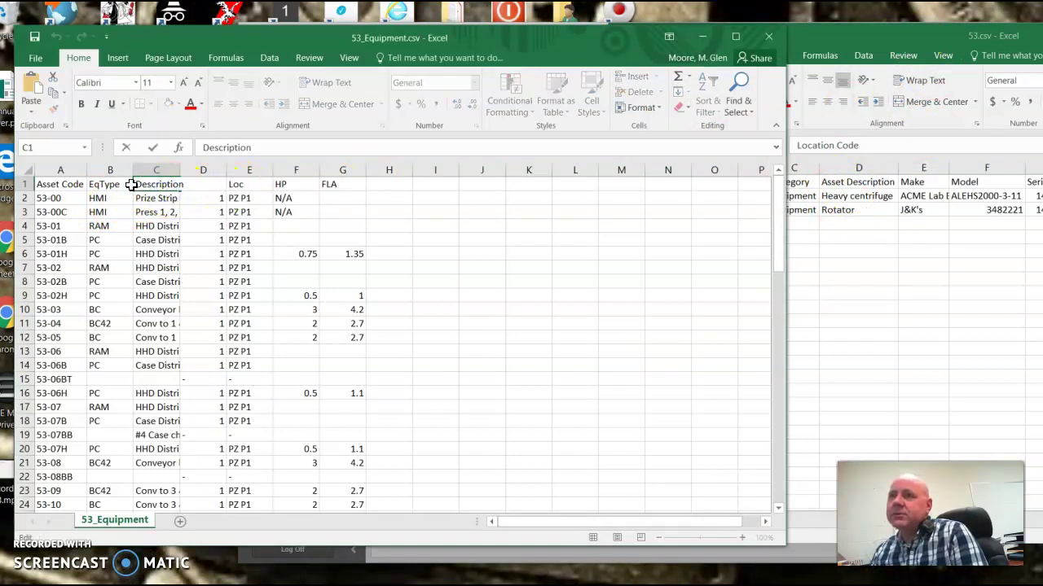
pyautogui.click(135, 185)
pyautogui.write('Asset')
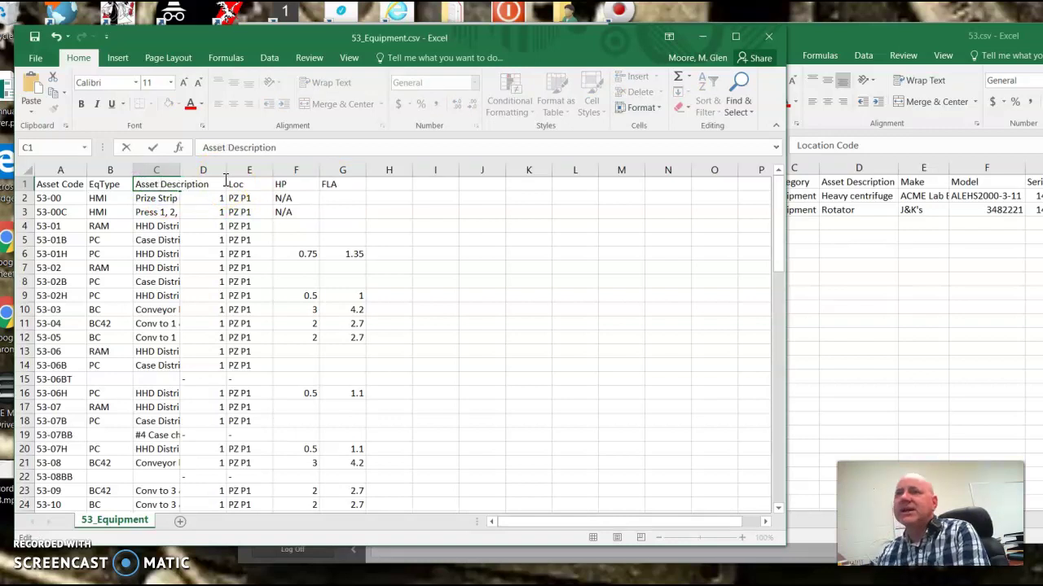
pyautogui.click(174, 169)
pyautogui.doubleClick(180, 170)
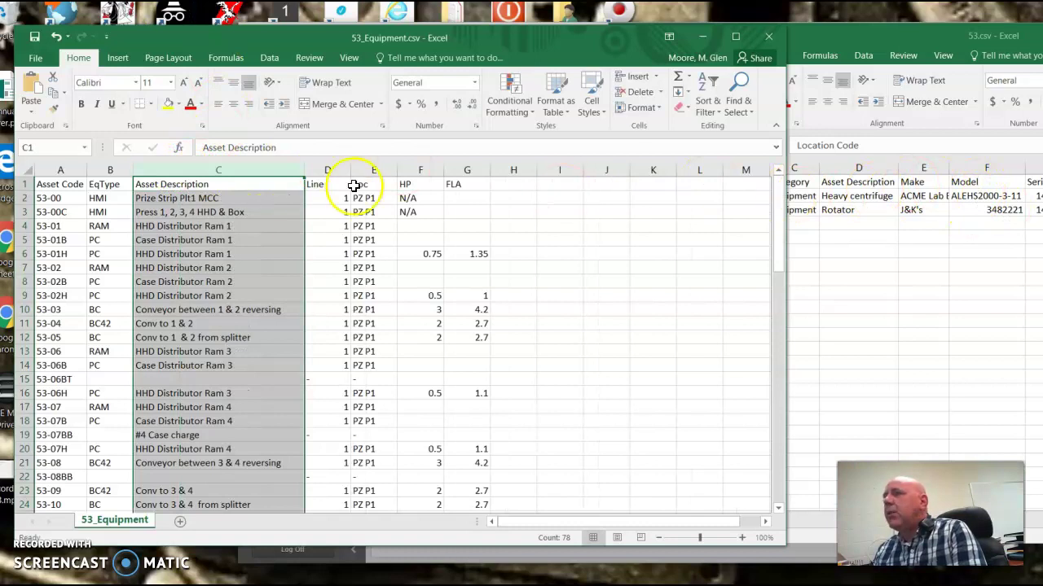
# Copy the whole Asset Description column and paste it into empty column H of the equipment list.
pyautogui.rightClick(192, 169)
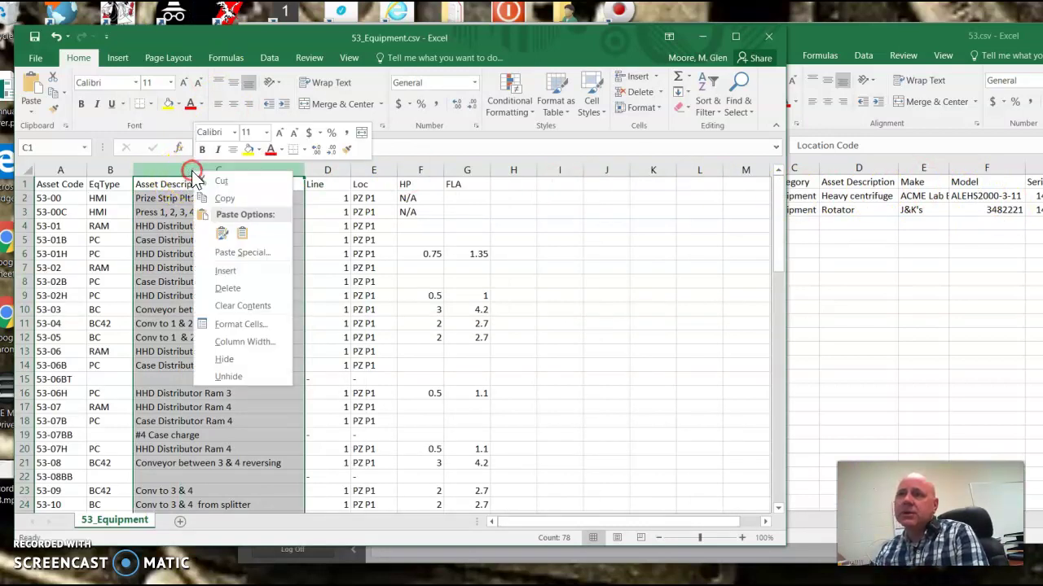
pyautogui.click(215, 198)
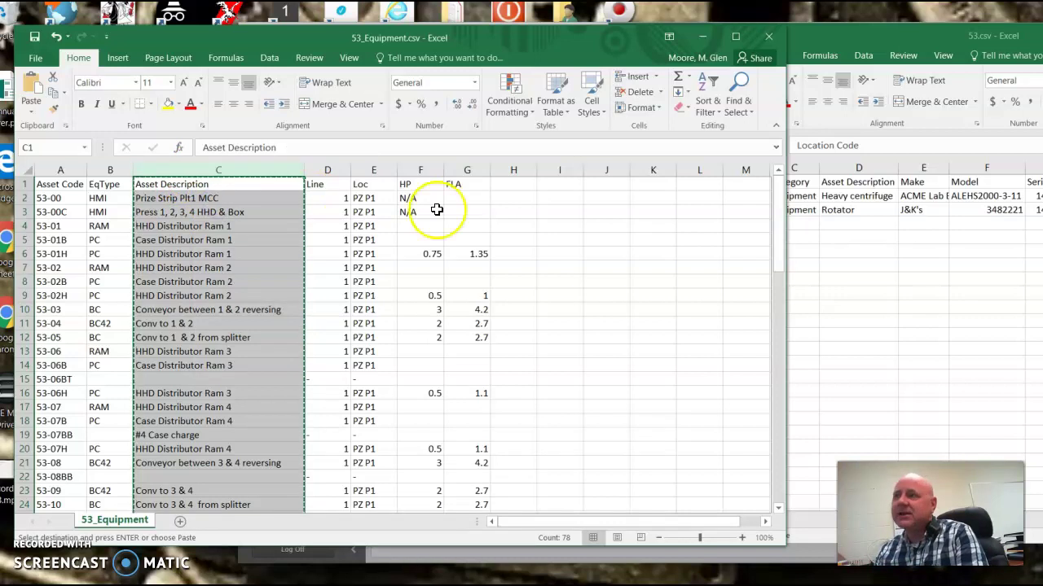
pyautogui.click(513, 169)
pyautogui.rightClick(509, 170)
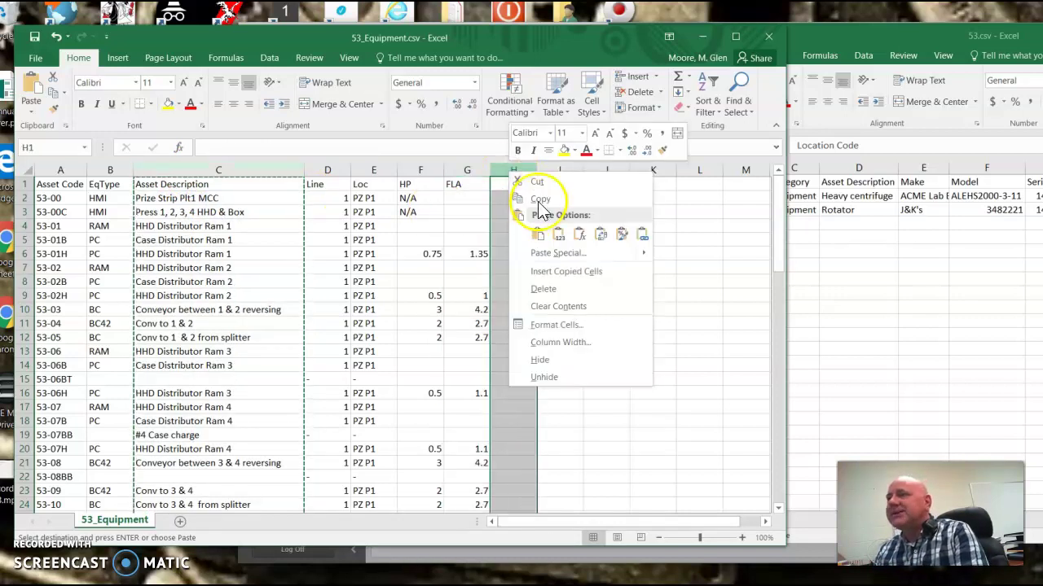
pyautogui.click(537, 235)
# Rename the header of the copied column in H1 to Asset Name, as in the 53.csv template.
pyautogui.click(510, 189)
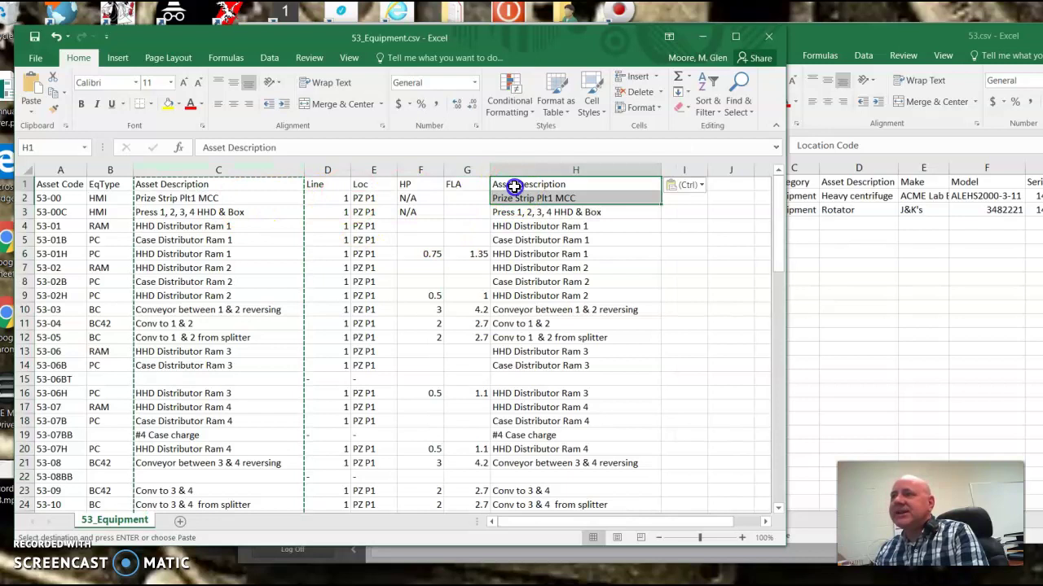
pyautogui.doubleClick(581, 187)
pyautogui.moveTo(582, 187); pyautogui.dragTo(405, 178)
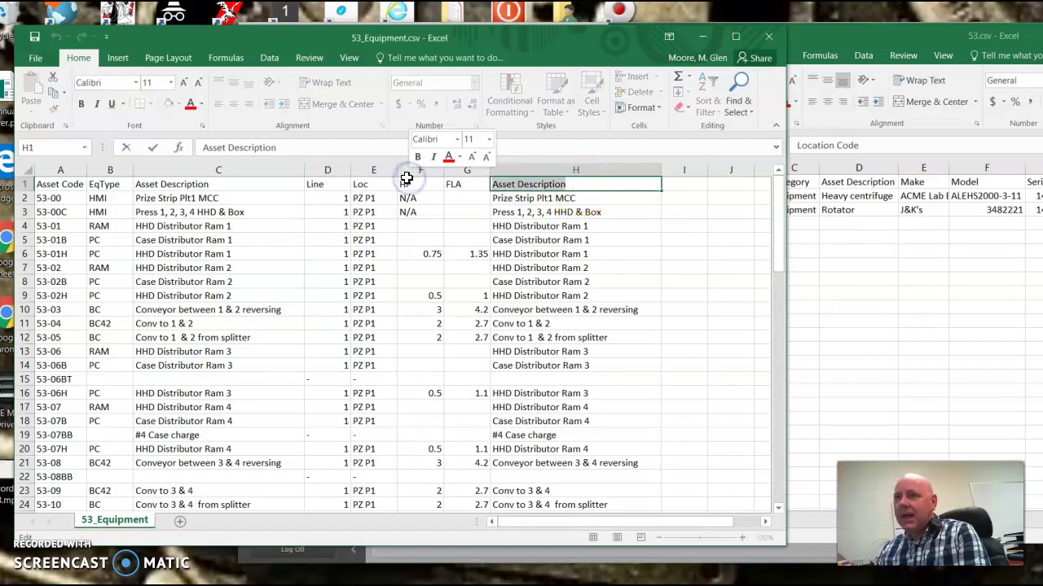
pyautogui.click(872, 272)
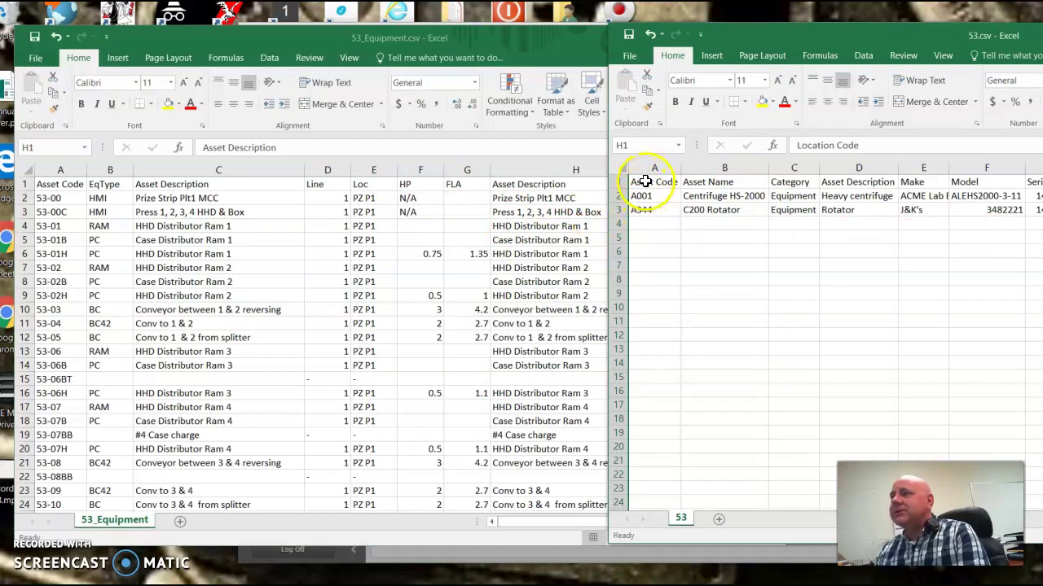
pyautogui.click(500, 183)
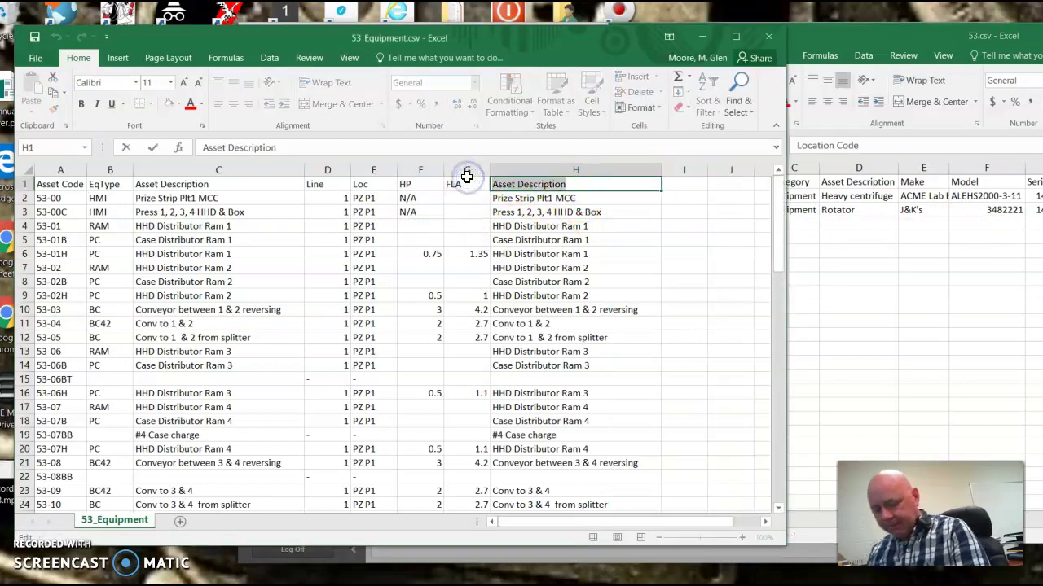
pyautogui.write('Asset Name')
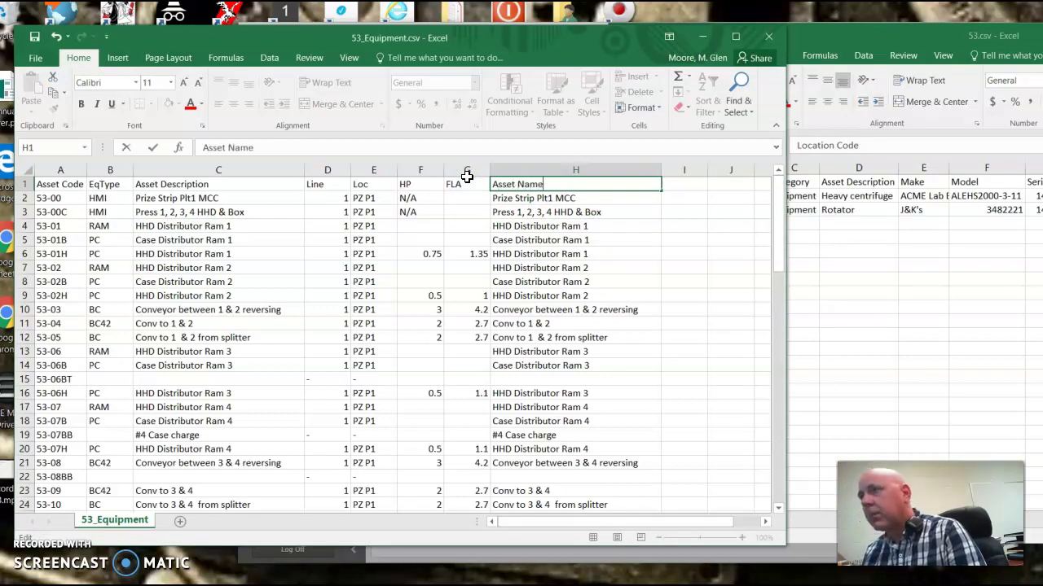
pyautogui.click(636, 228)
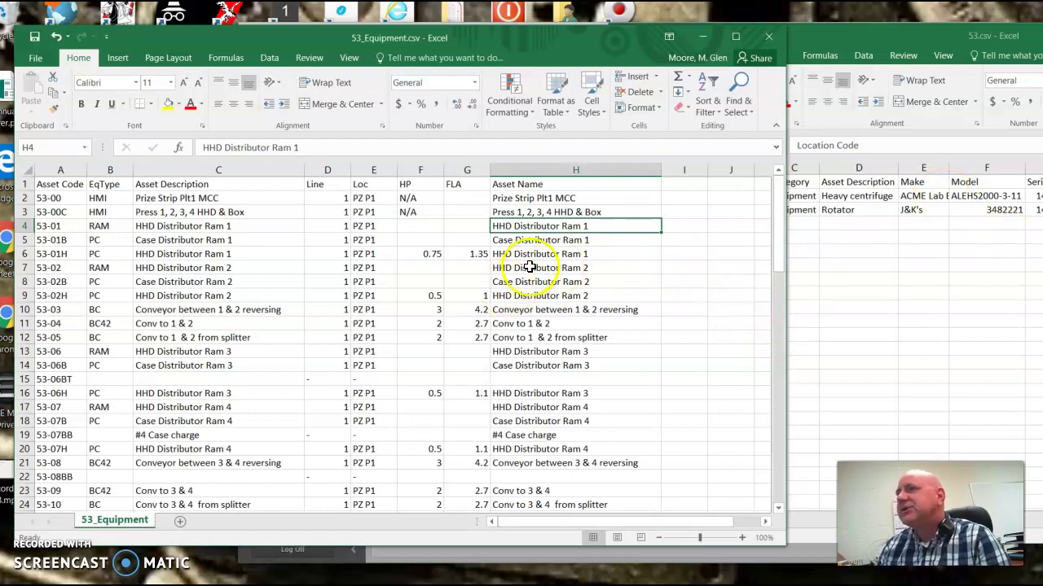
# Review the remaining column headers of the 53.csv template and close it without saving changes.
pyautogui.moveTo(589, 32); pyautogui.dragTo(461, 41)
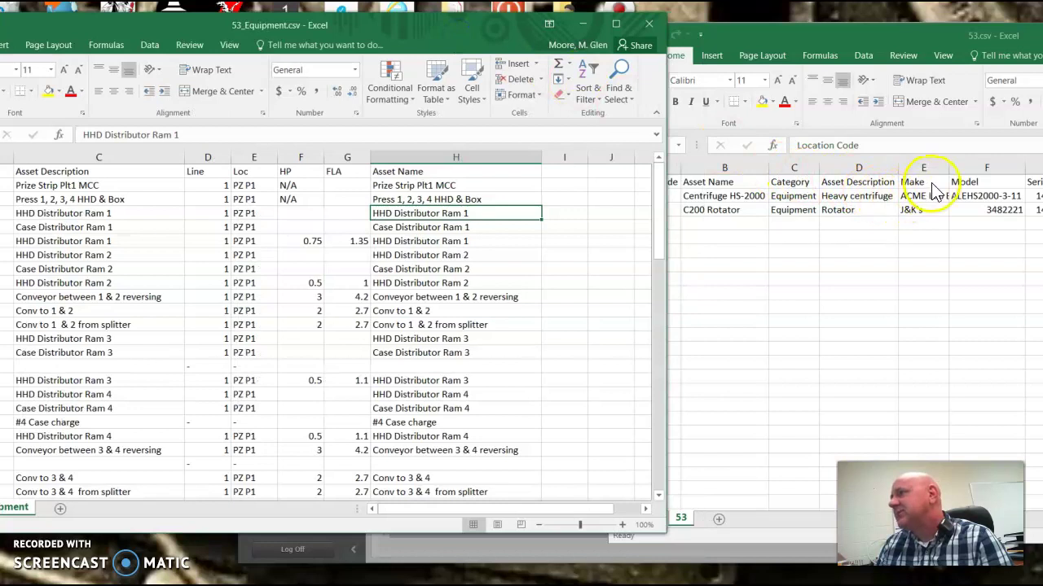
pyautogui.click(771, 540)
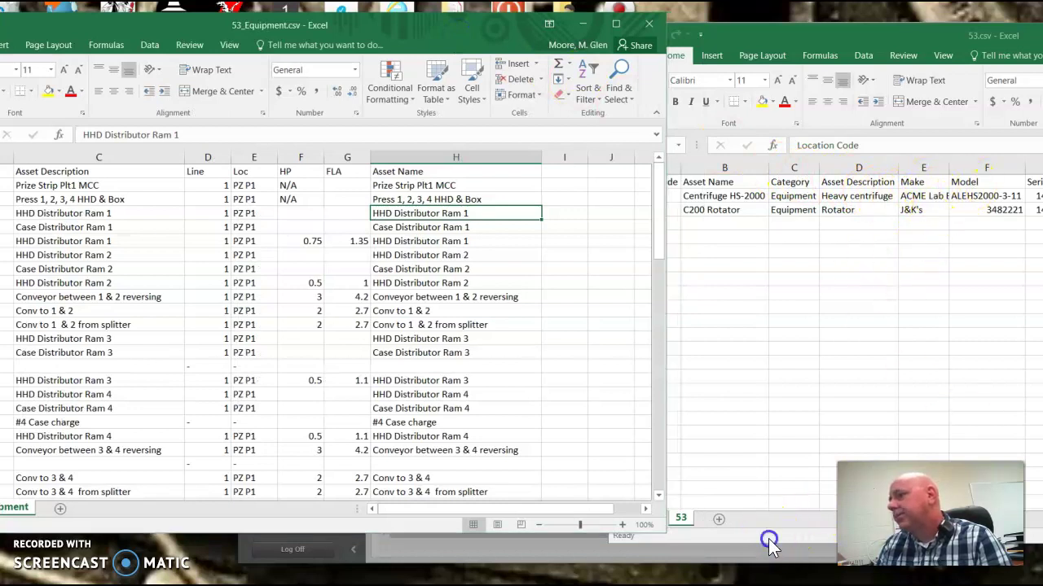
pyautogui.moveTo(932, 35); pyautogui.dragTo(584, 22)
pyautogui.moveTo(917, 236); pyautogui.dragTo(790, 255)
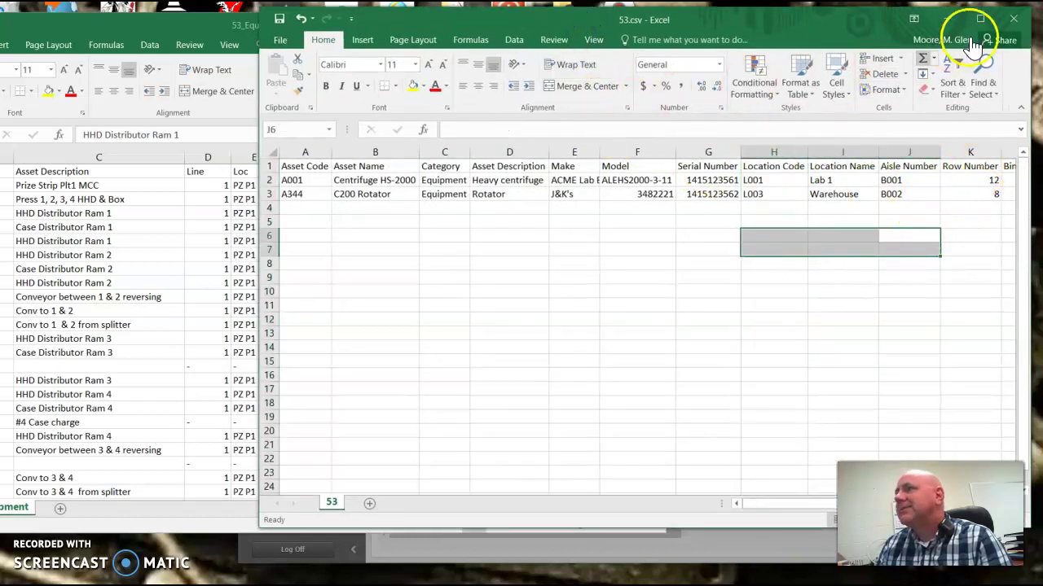
pyautogui.moveTo(815, 504); pyautogui.dragTo(851, 505)
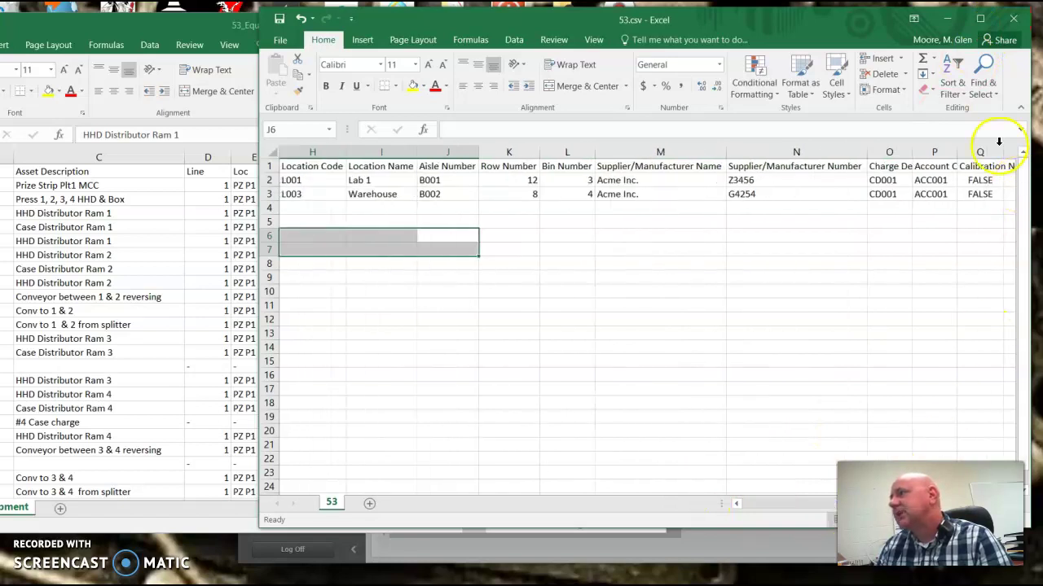
pyautogui.click(1014, 18)
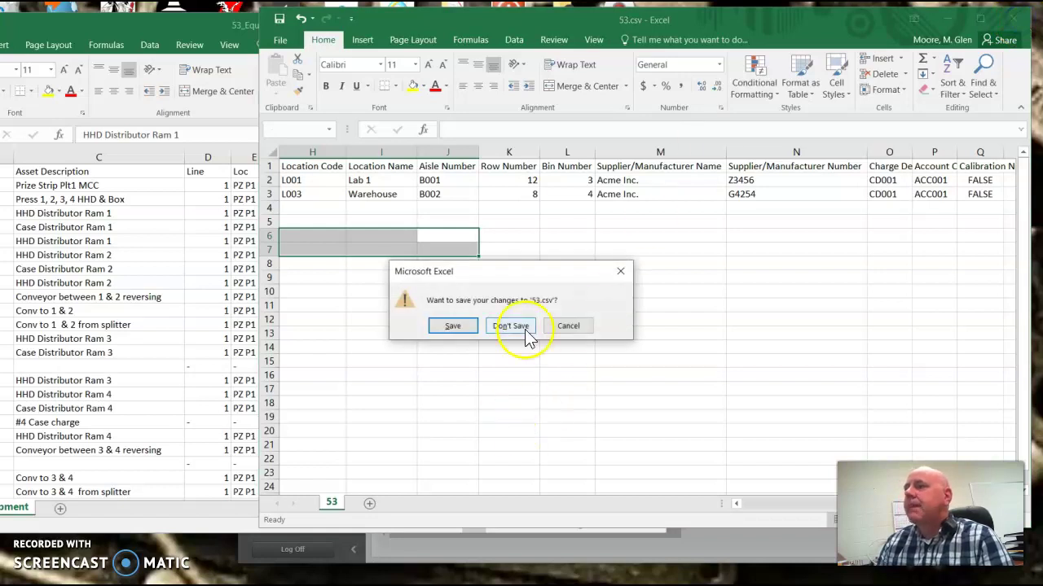
pyautogui.click(525, 333)
# Delete the EqType and Line columns from 53_Equipment.csv.
pyautogui.moveTo(424, 31); pyautogui.dragTo(646, 36)
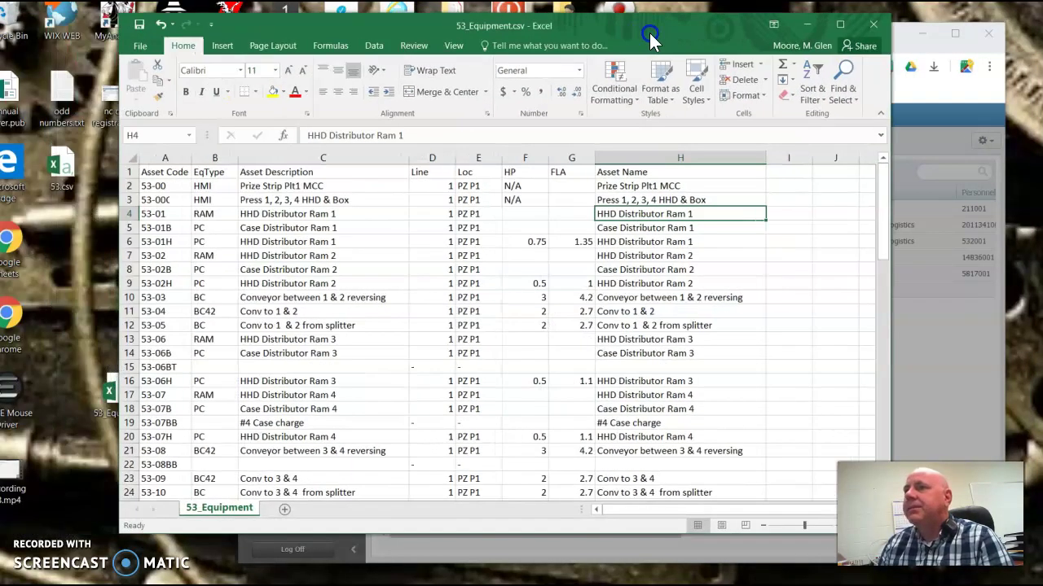
pyautogui.click(214, 157)
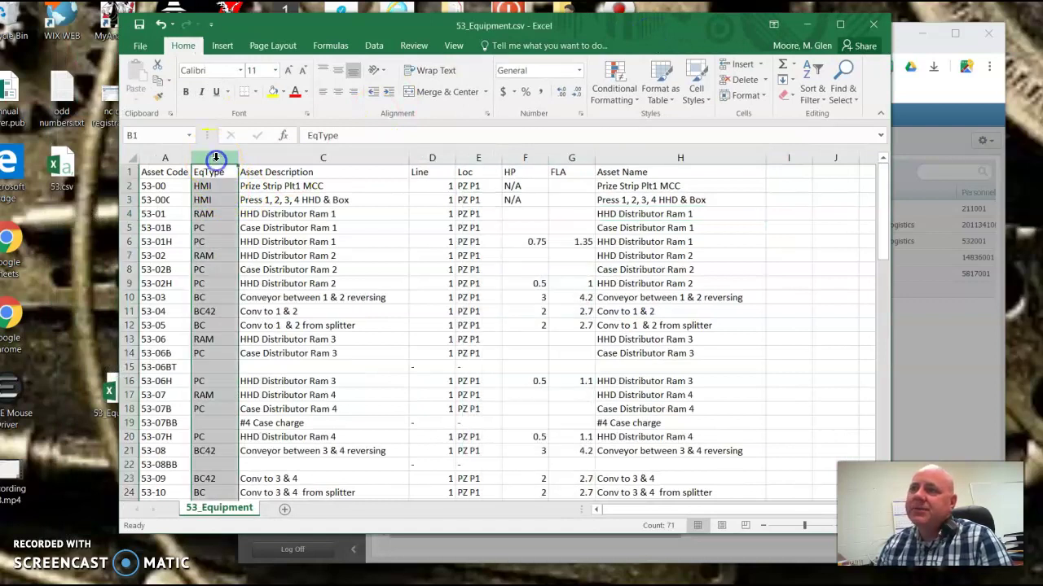
pyautogui.rightClick(216, 157)
pyautogui.click(251, 278)
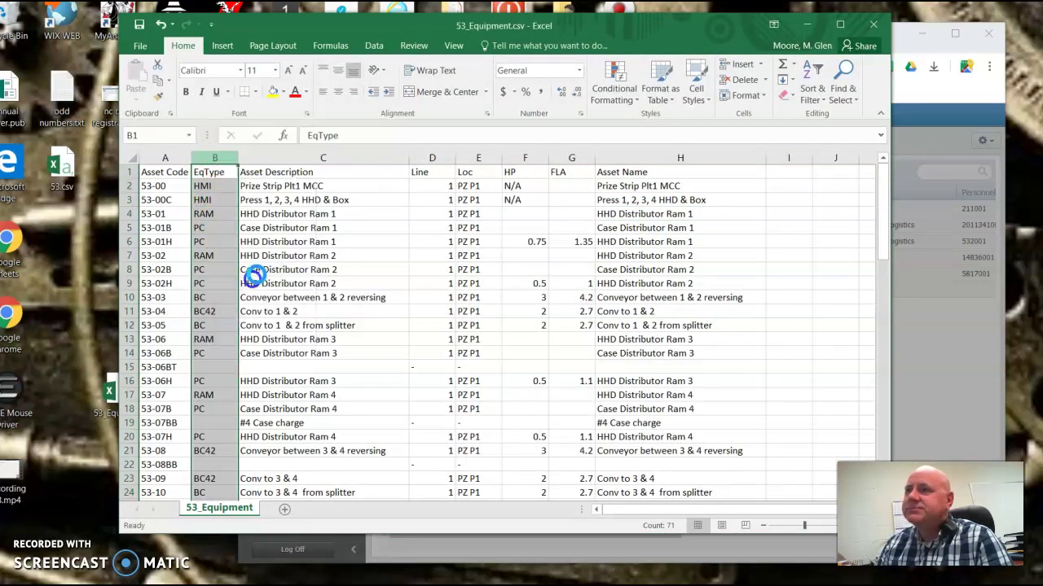
pyautogui.click(393, 156)
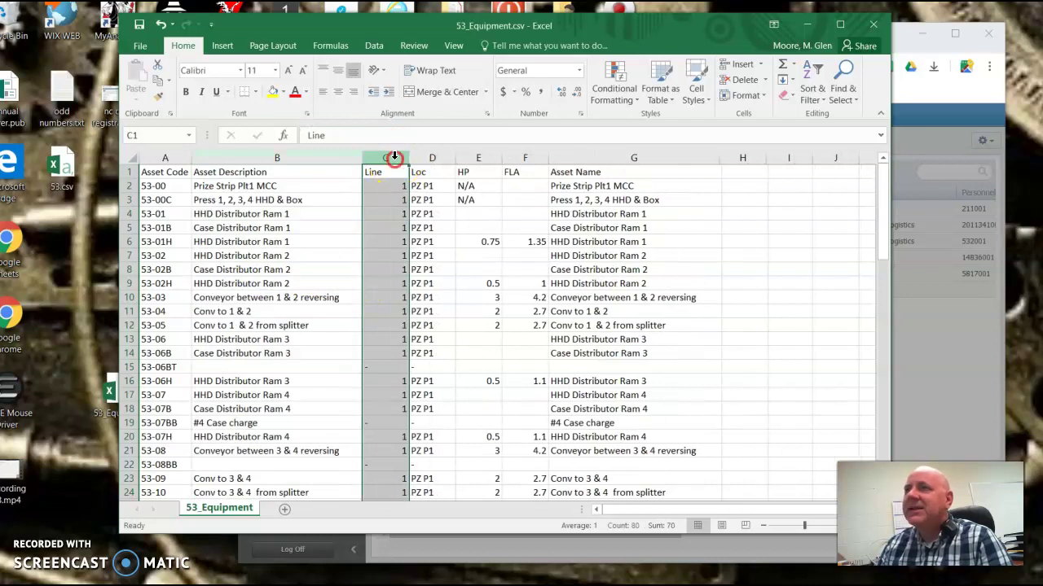
pyautogui.rightClick(394, 158)
pyautogui.click(435, 279)
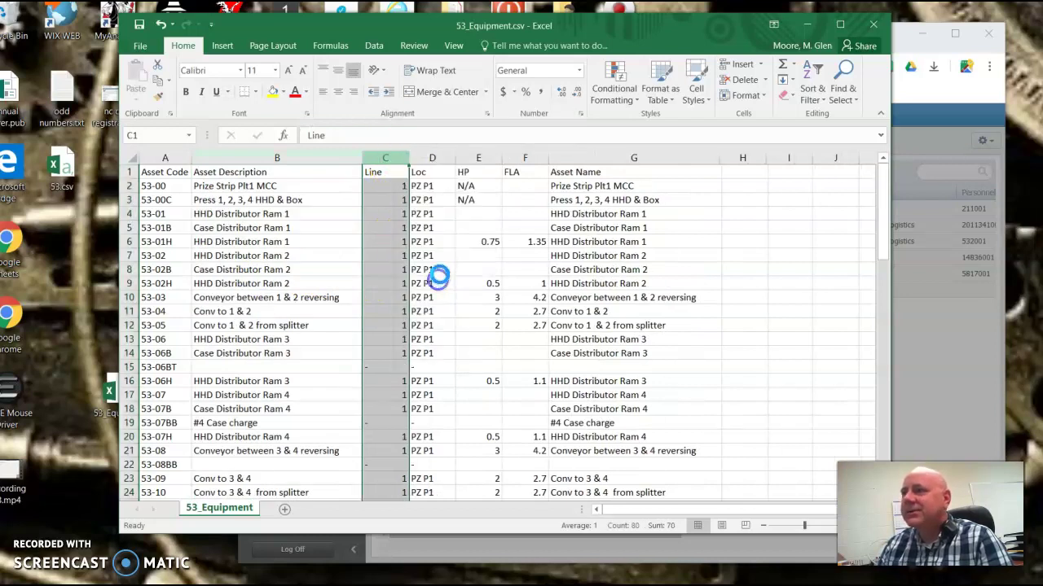
# Delete the Loc, HP and FLA columns from the equipment list.
pyautogui.rightClick(386, 159)
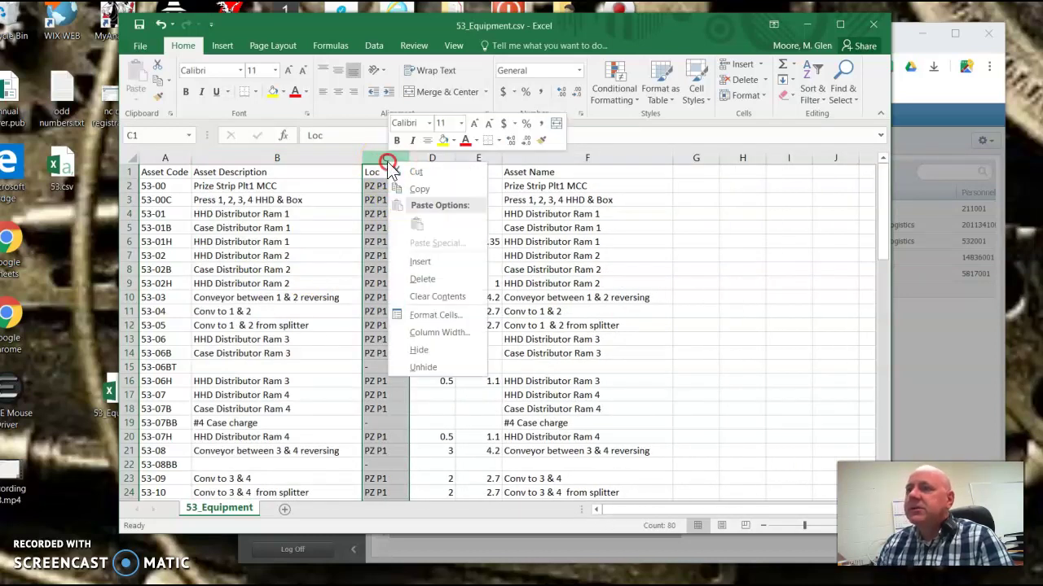
pyautogui.click(422, 280)
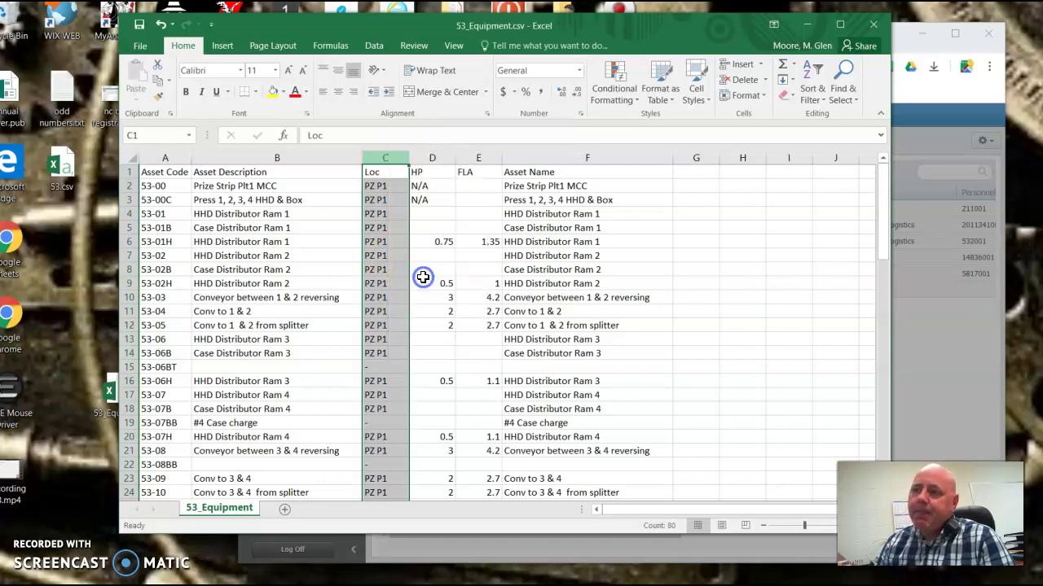
pyautogui.rightClick(386, 162)
pyautogui.click(416, 280)
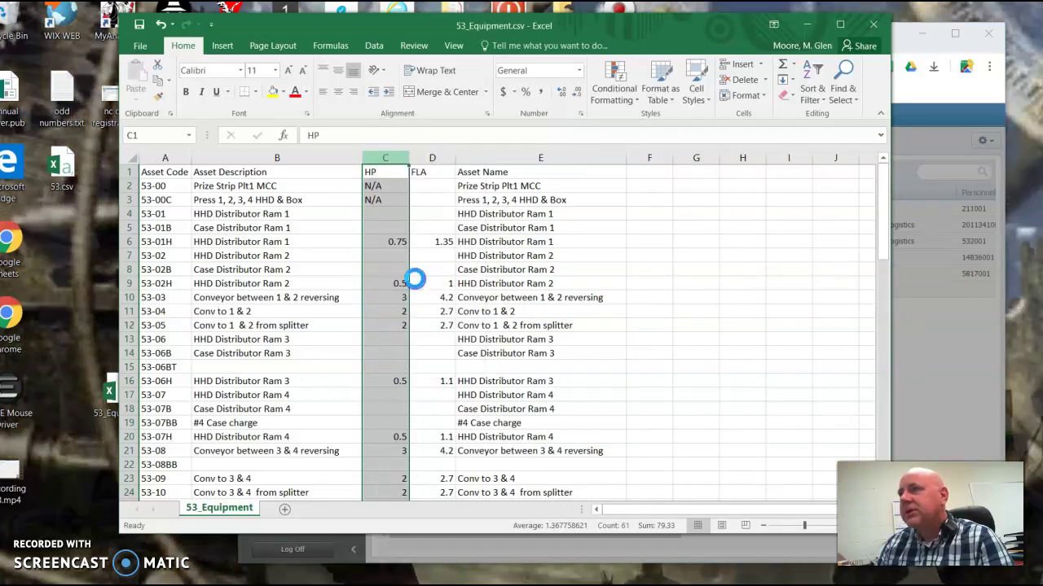
pyautogui.rightClick(396, 166)
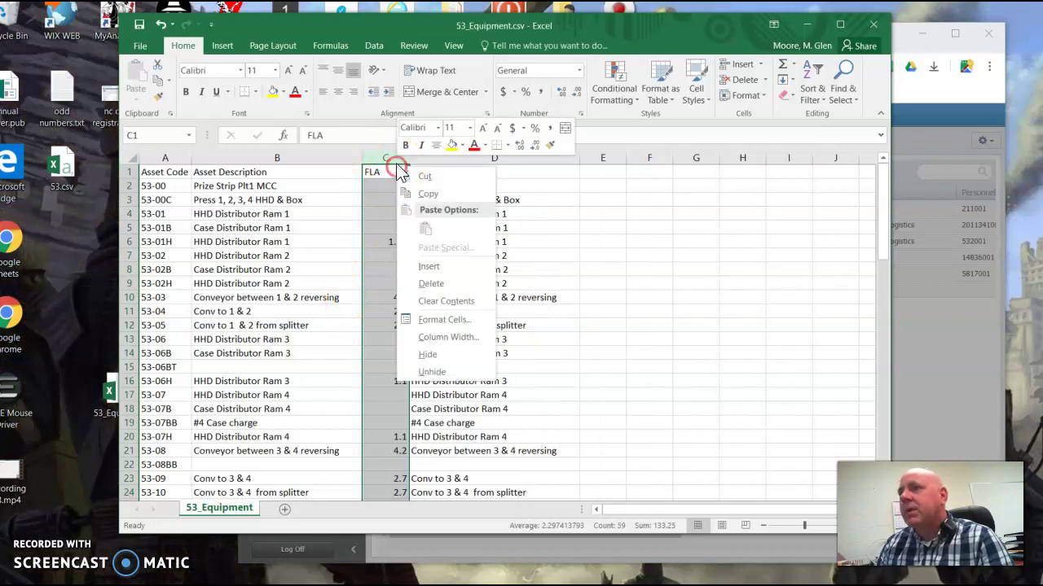
pyautogui.click(426, 285)
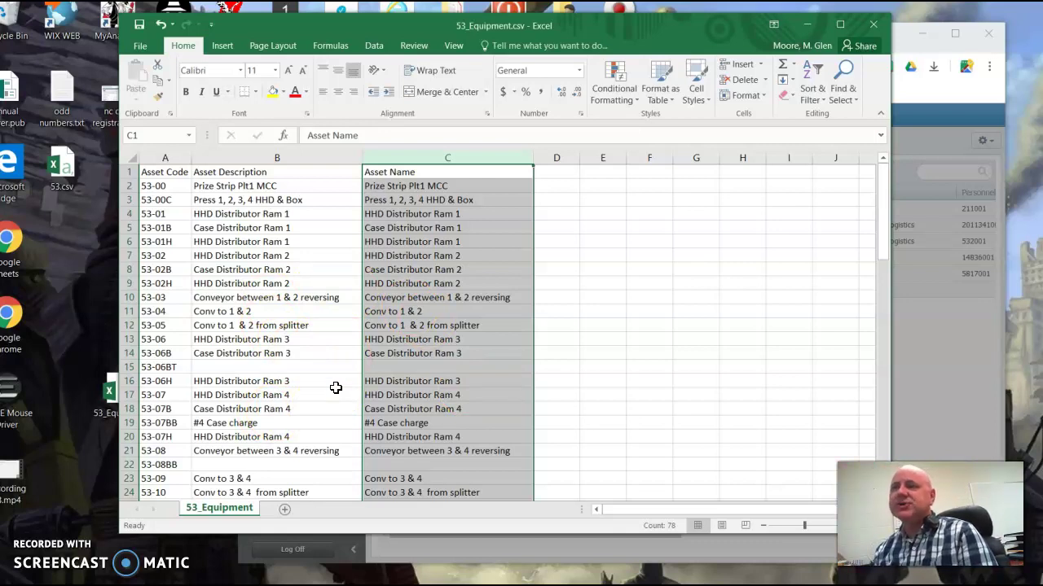
# Start exporting the equipment list with the file type CSV (Comma delimited).
pyautogui.click(145, 46)
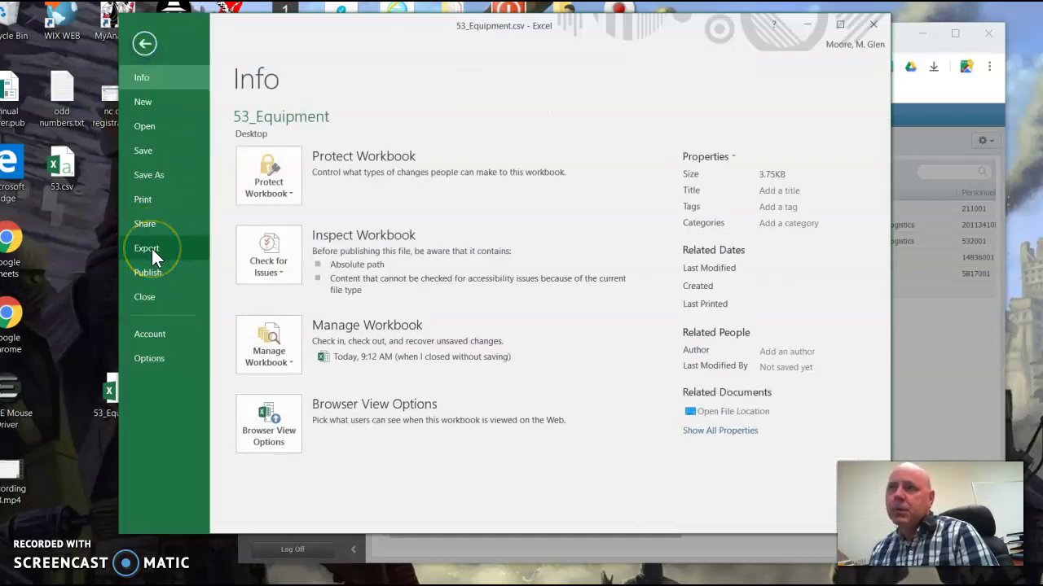
pyautogui.click(151, 248)
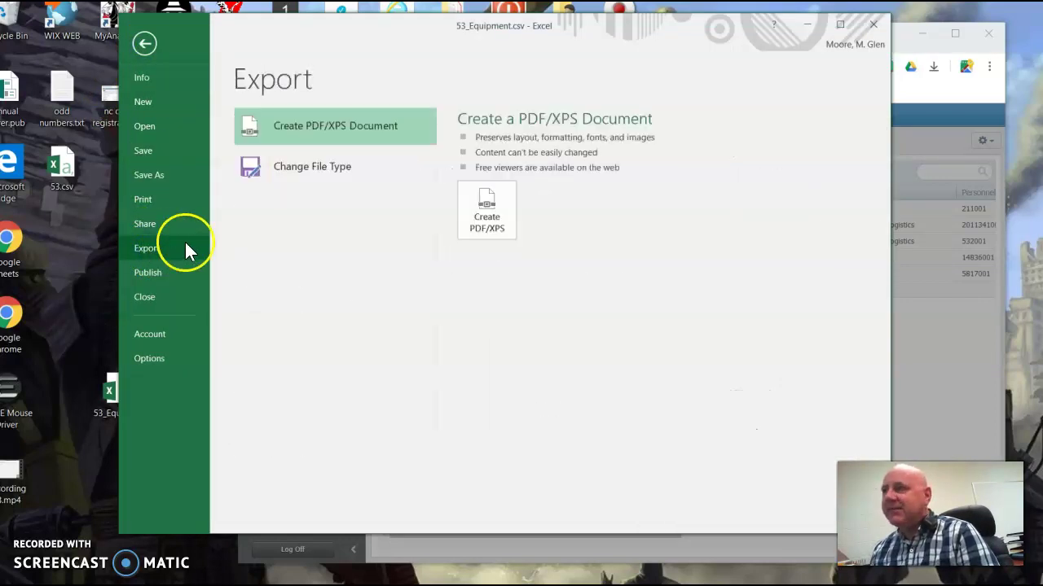
pyautogui.click(291, 171)
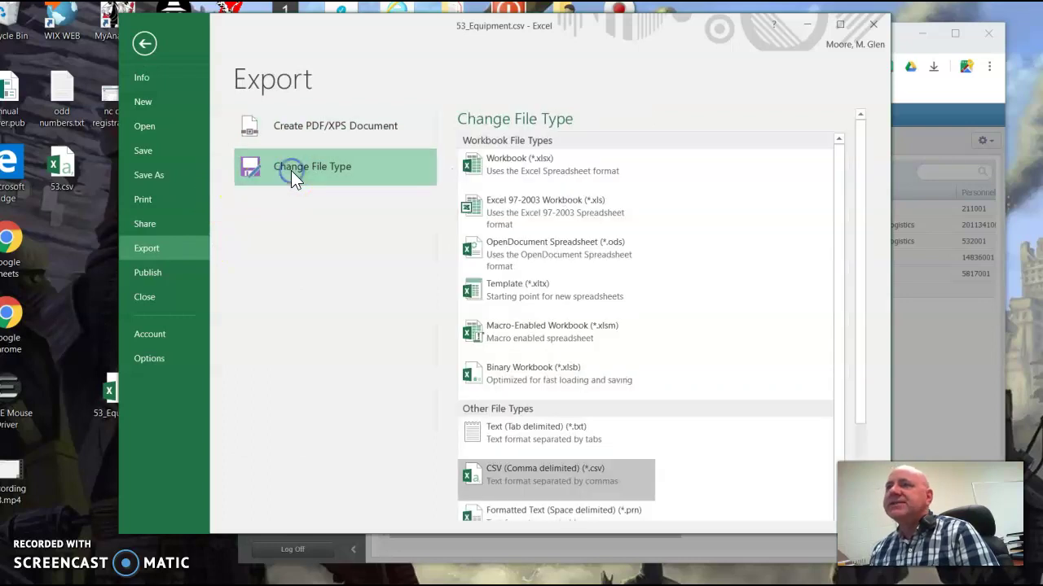
pyautogui.click(538, 476)
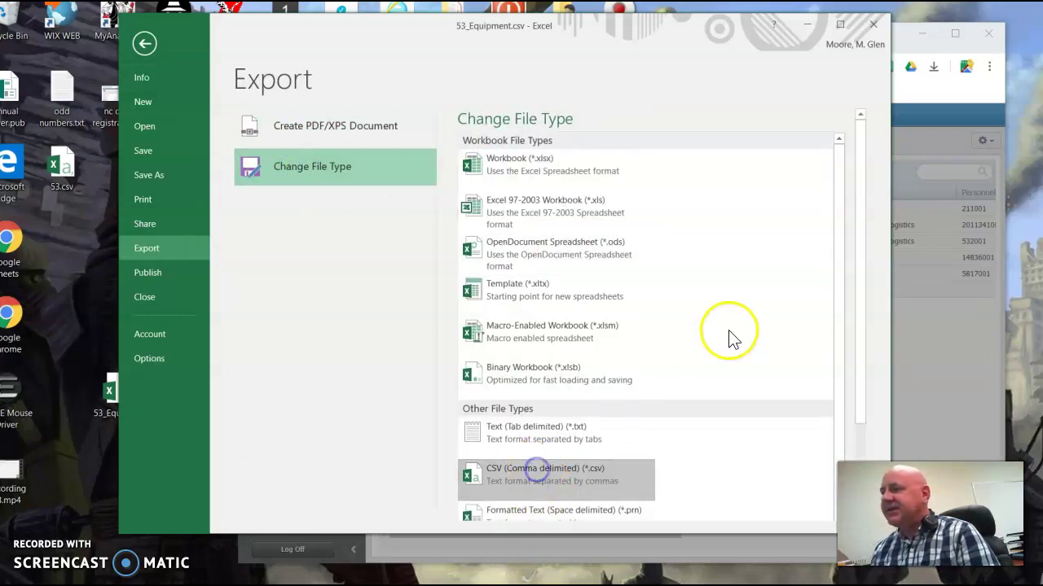
pyautogui.click(864, 447)
pyautogui.click(492, 502)
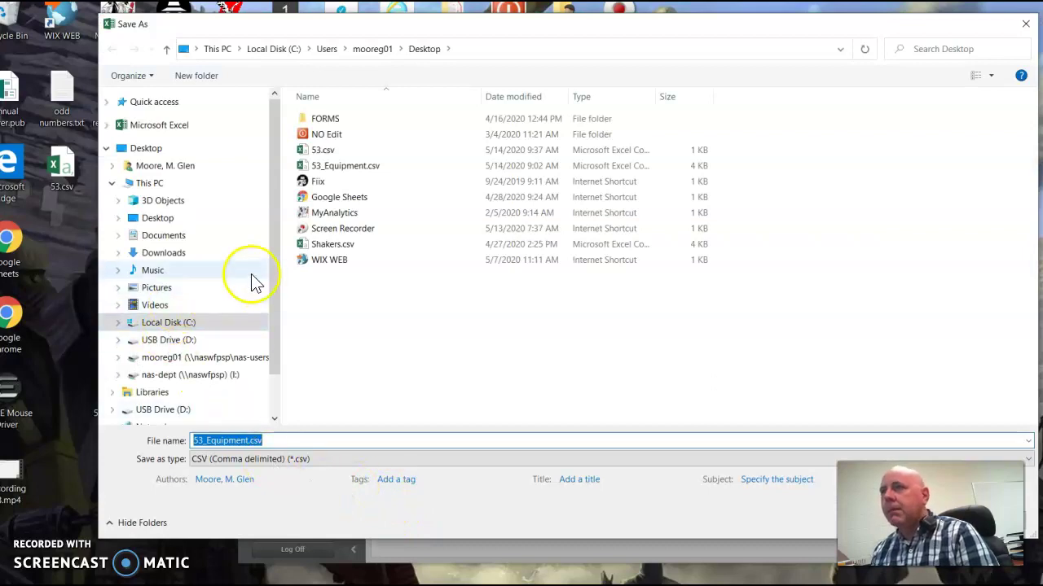
# Save the list to the Desktop as 53.csv, replacing the existing file, and close the workbook without saving again.
pyautogui.click(148, 149)
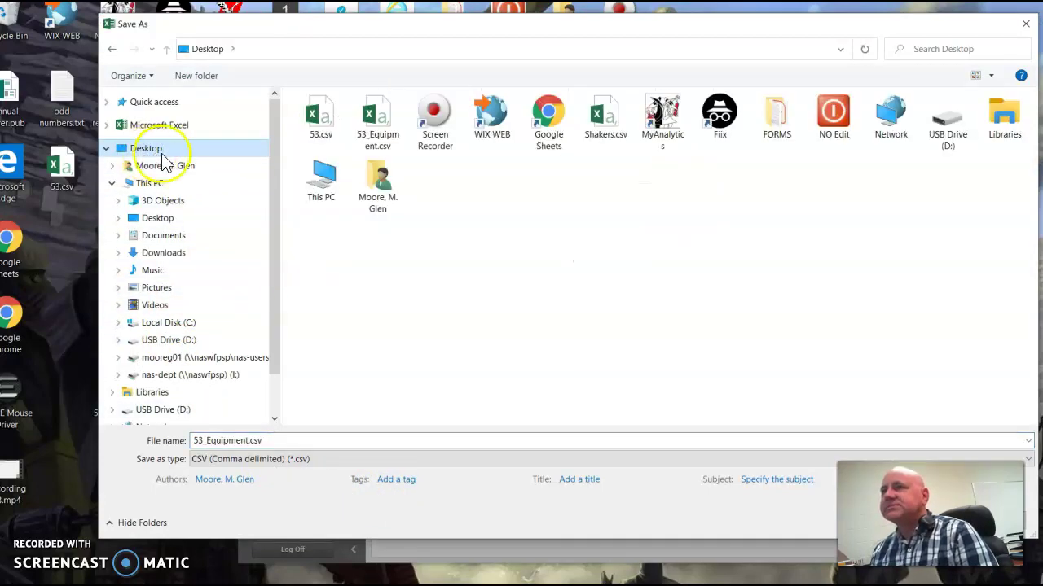
pyautogui.click(320, 118)
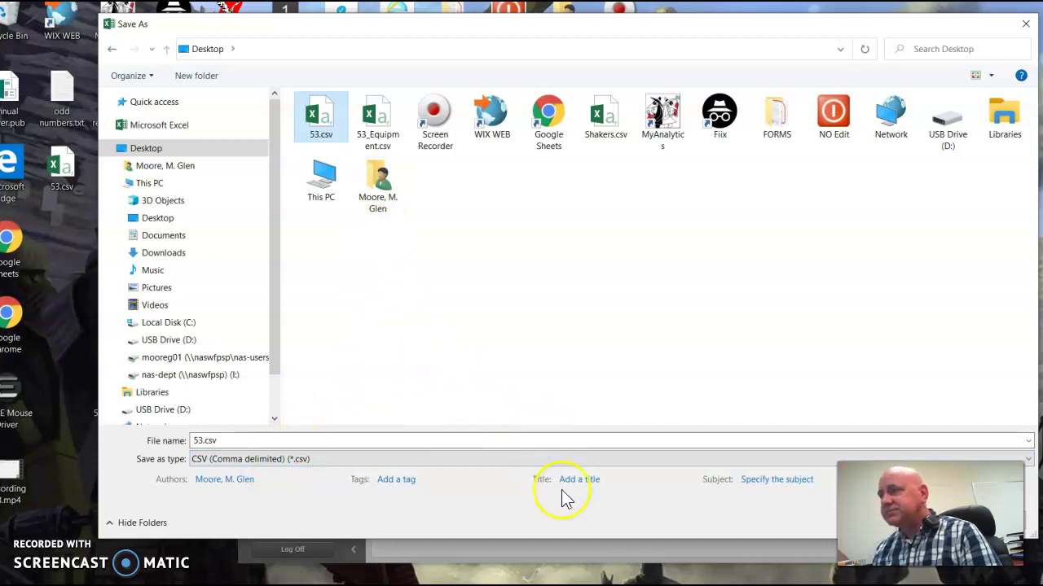
pyautogui.click(918, 523)
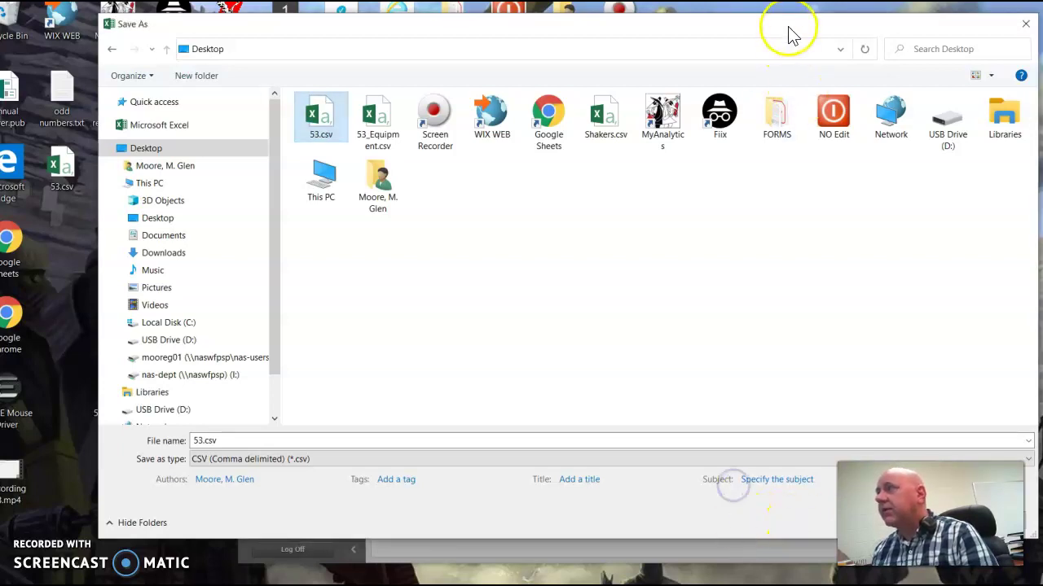
pyautogui.moveTo(791, 35); pyautogui.dragTo(637, 5)
pyautogui.click(778, 489)
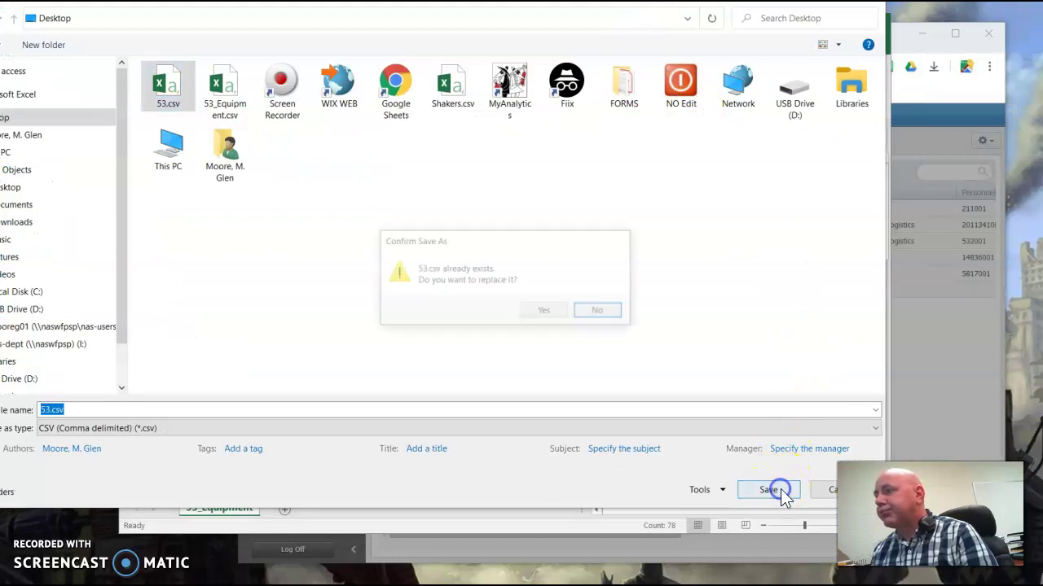
pyautogui.click(540, 312)
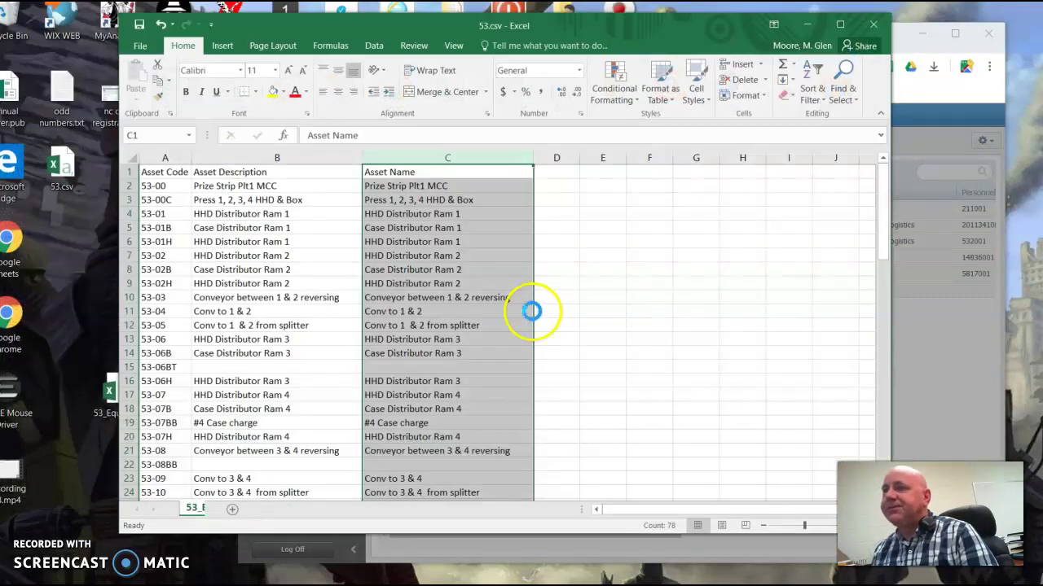
pyautogui.click(461, 354)
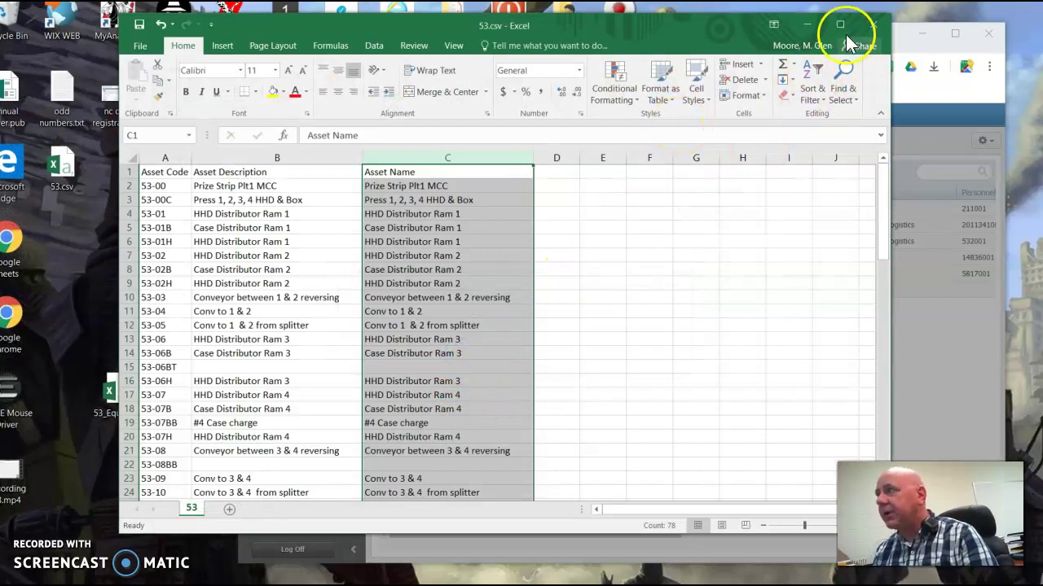
pyautogui.click(876, 29)
pyautogui.click(507, 323)
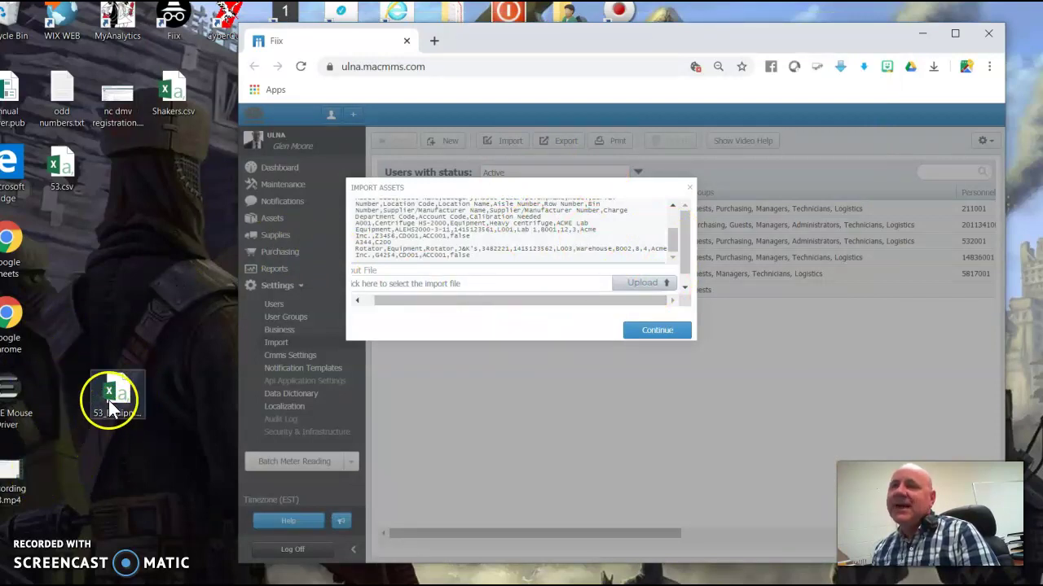
# Try to add the CSV file from the desktop straight into Fiix's Import Assets dialog, and stay on the page.
pyautogui.moveTo(108, 397); pyautogui.dragTo(397, 277)
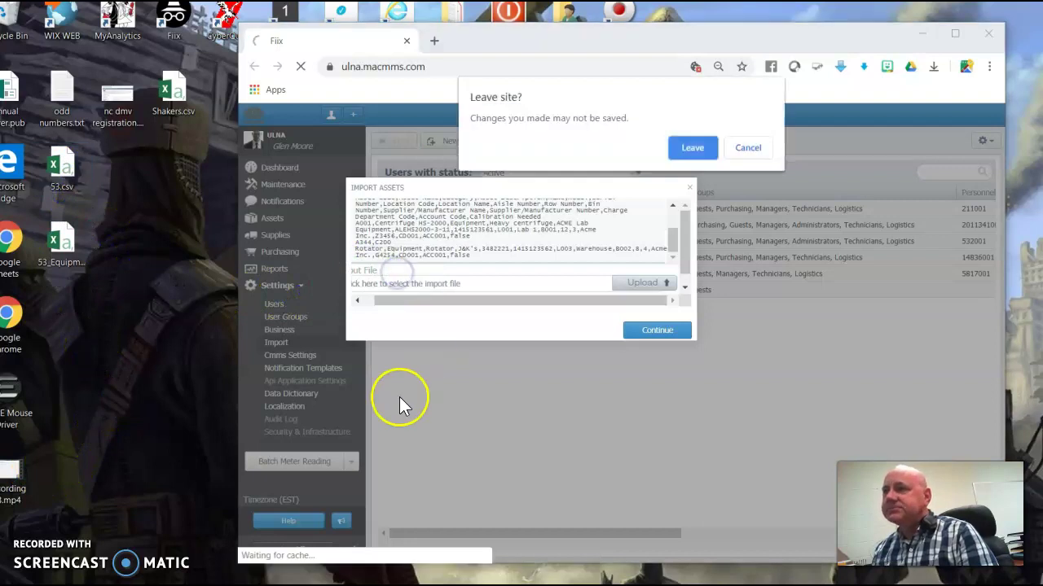
pyautogui.click(746, 152)
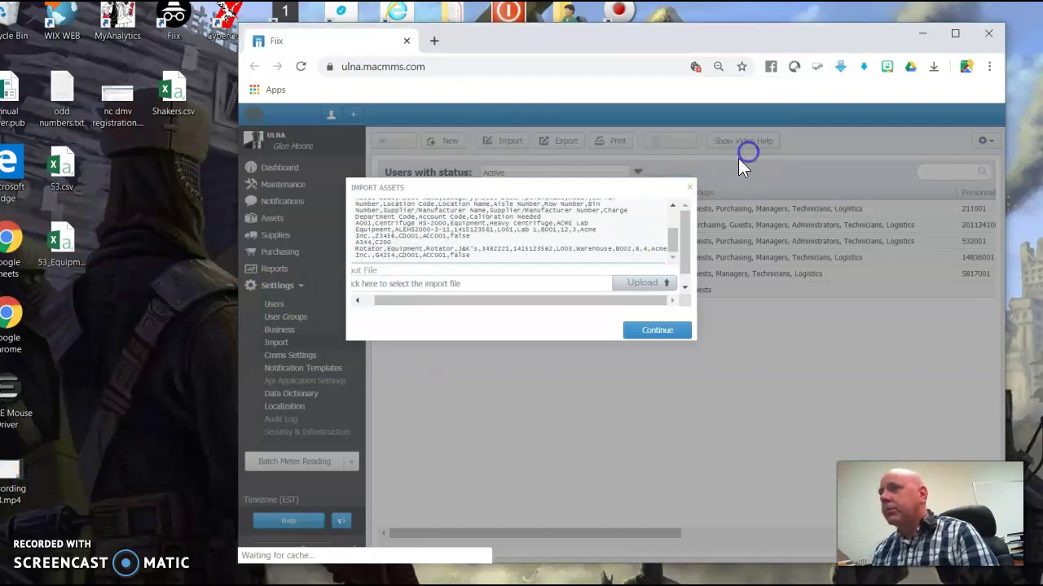
# Choose 53.csv from the Desktop as the input file for the Fiix asset import.
pyautogui.moveTo(465, 185); pyautogui.dragTo(406, 191)
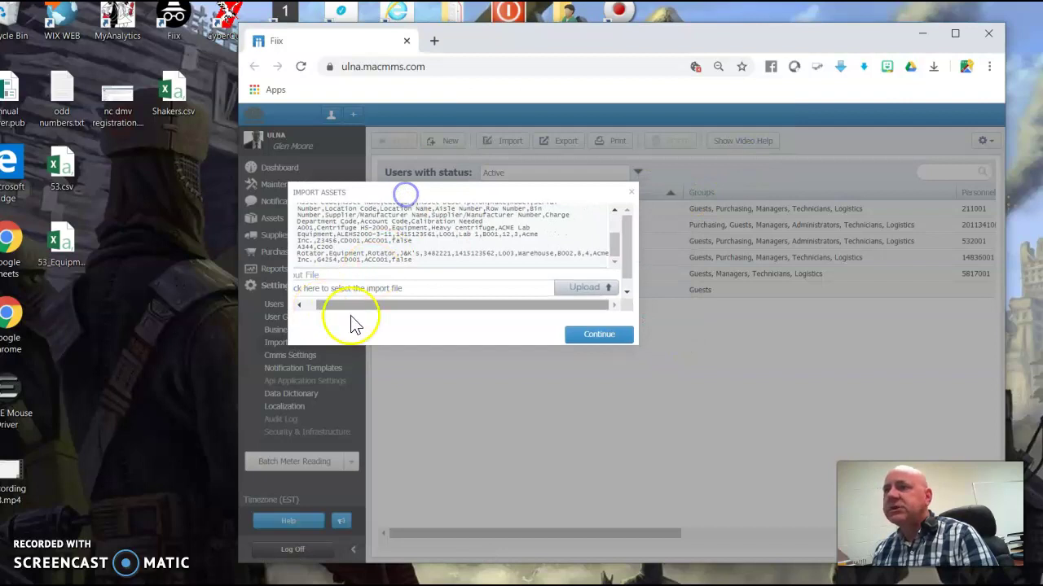
pyautogui.click(566, 290)
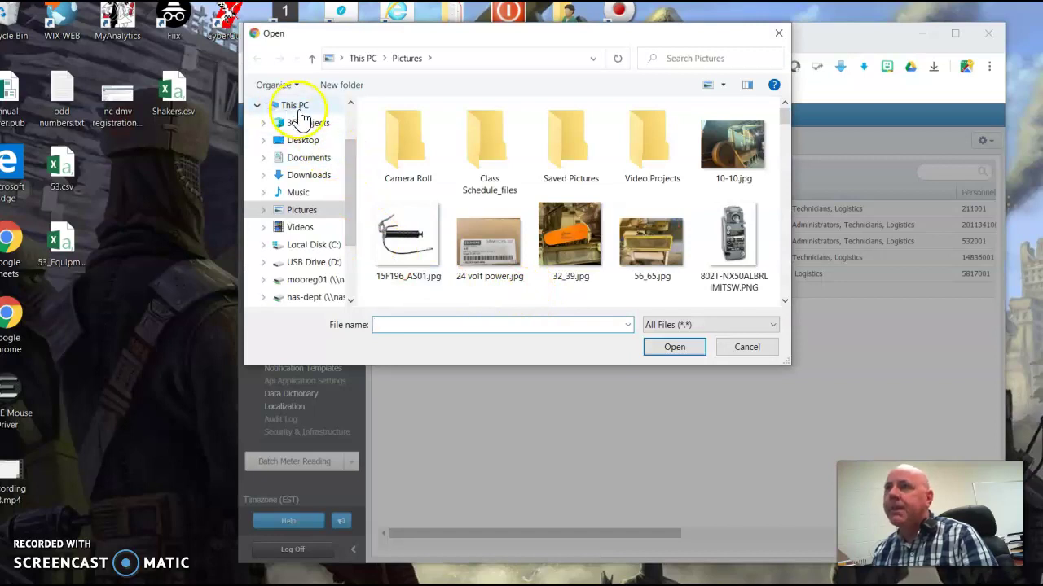
pyautogui.moveTo(352, 199); pyautogui.dragTo(349, 128)
pyautogui.click(290, 136)
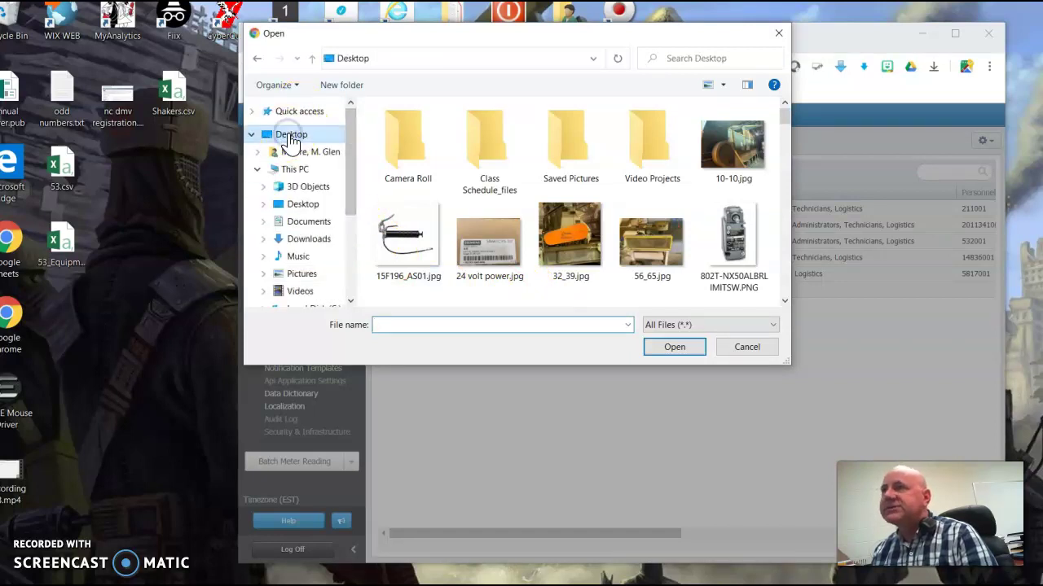
pyautogui.moveTo(787, 189); pyautogui.dragTo(751, 111)
pyautogui.click(397, 126)
pyautogui.click(674, 347)
# Continue to the import mappings, keeping Equipment as default asset category and Locations And Facilities as default location category.
pyautogui.click(594, 332)
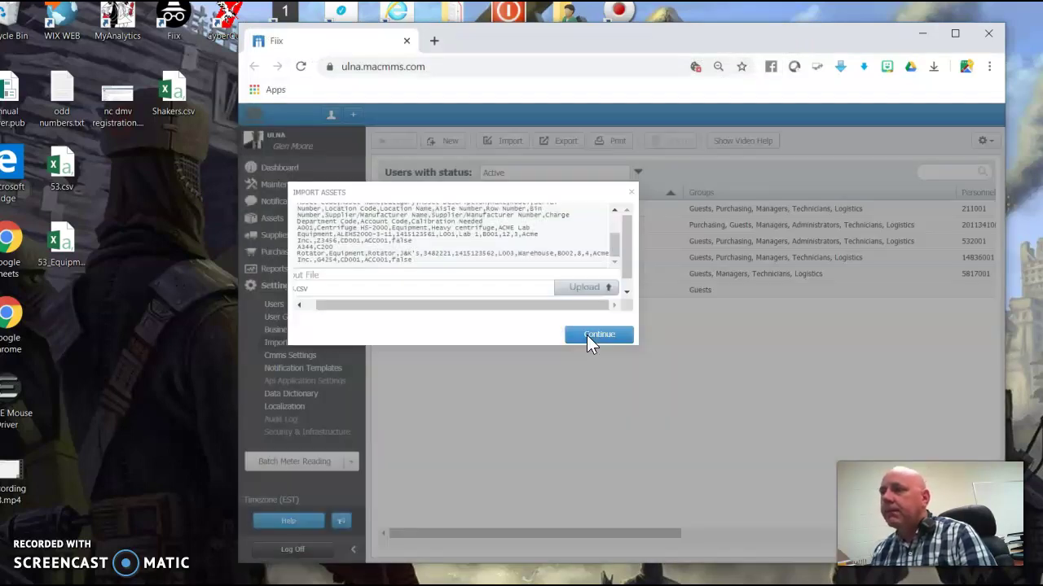
pyautogui.click(588, 337)
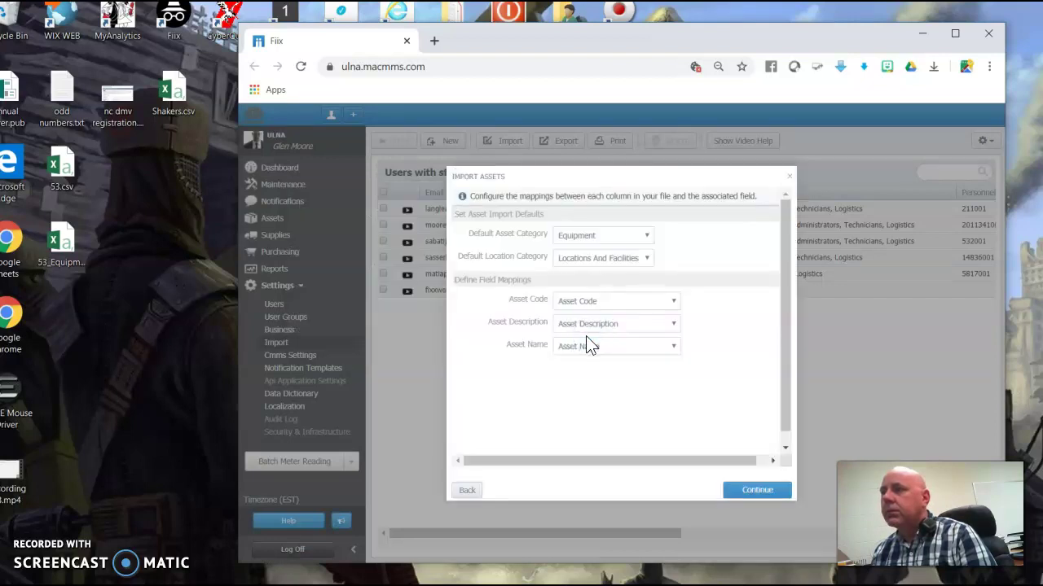
pyautogui.click(640, 237)
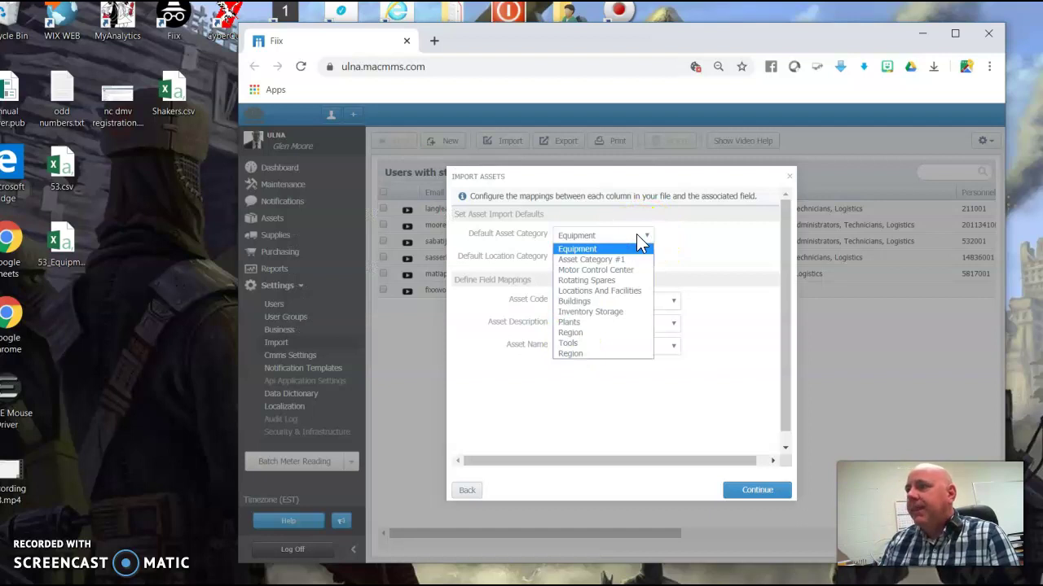
pyautogui.click(636, 235)
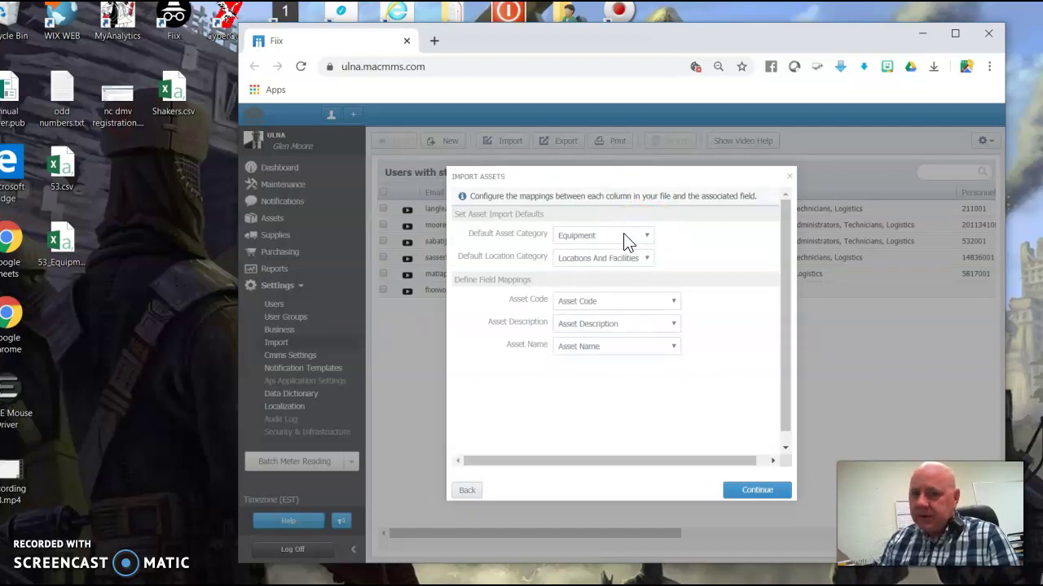
pyautogui.click(601, 258)
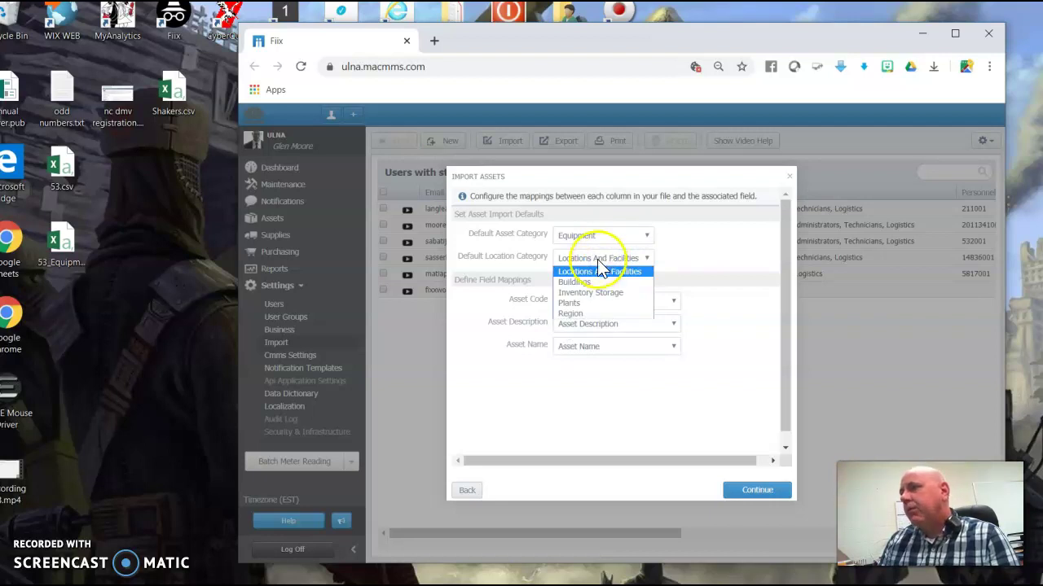
pyautogui.click(591, 303)
pyautogui.click(631, 259)
pyautogui.click(627, 272)
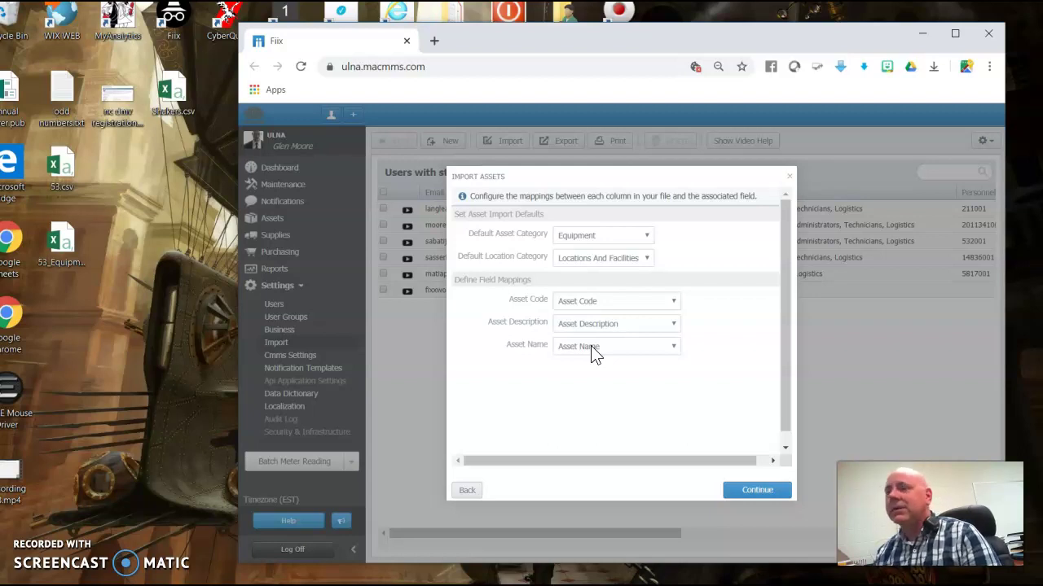
# Analyze the file for import, skipping every record that already exists, and close the Import Assets dialog without importing.
pyautogui.click(753, 489)
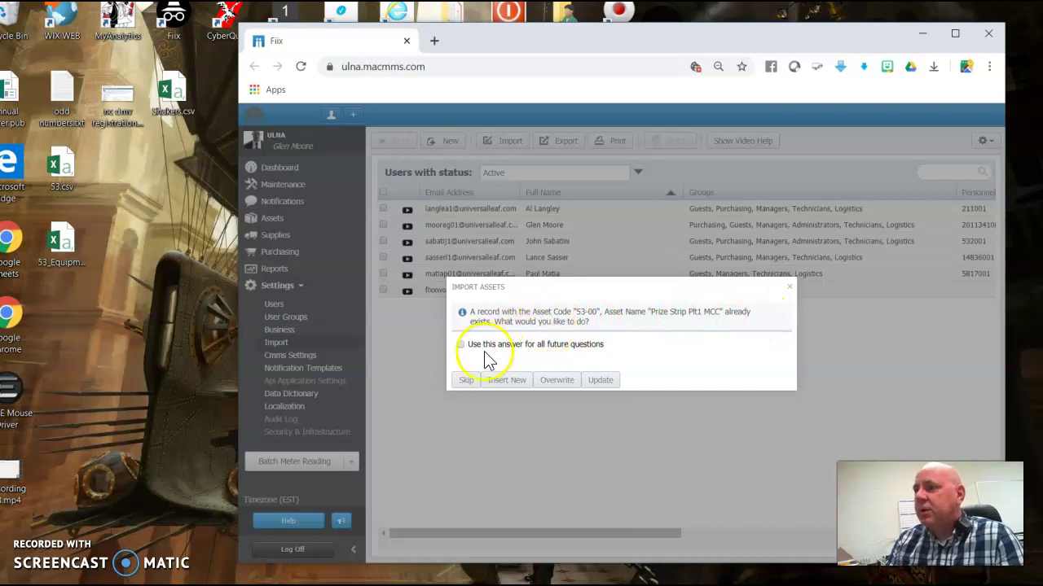
pyautogui.click(461, 344)
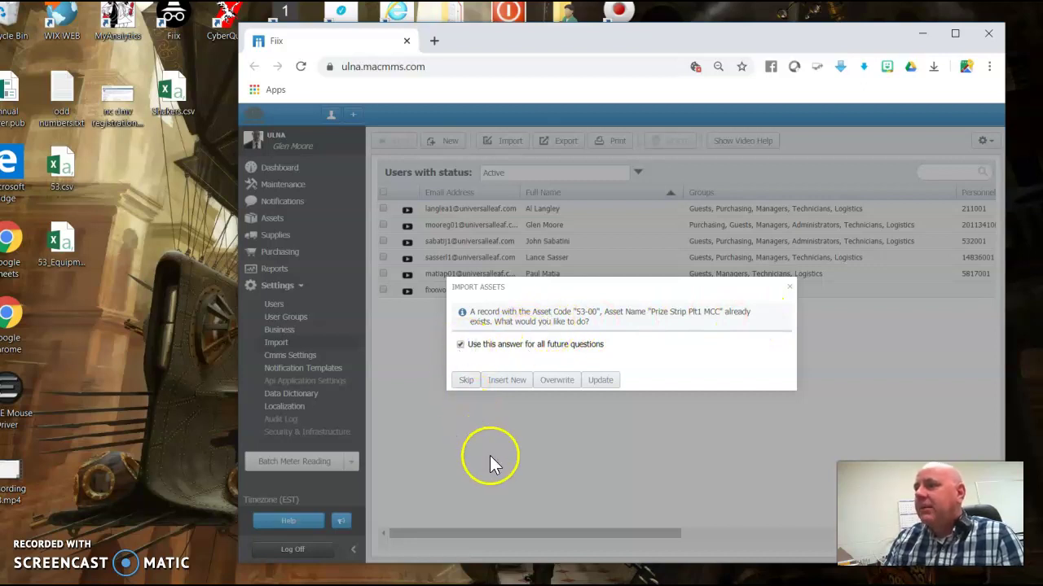
pyautogui.click(468, 380)
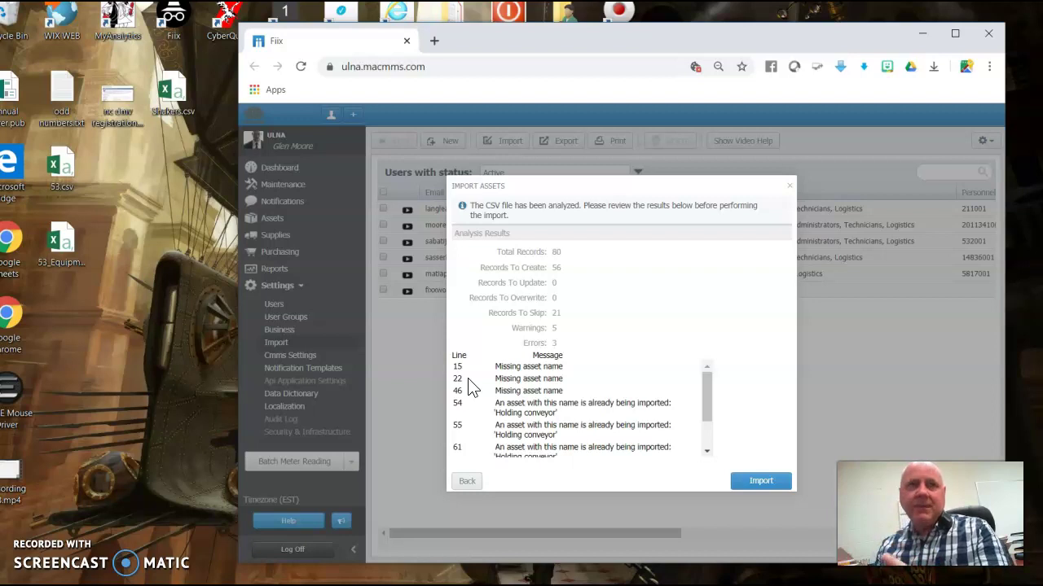
pyautogui.click(469, 484)
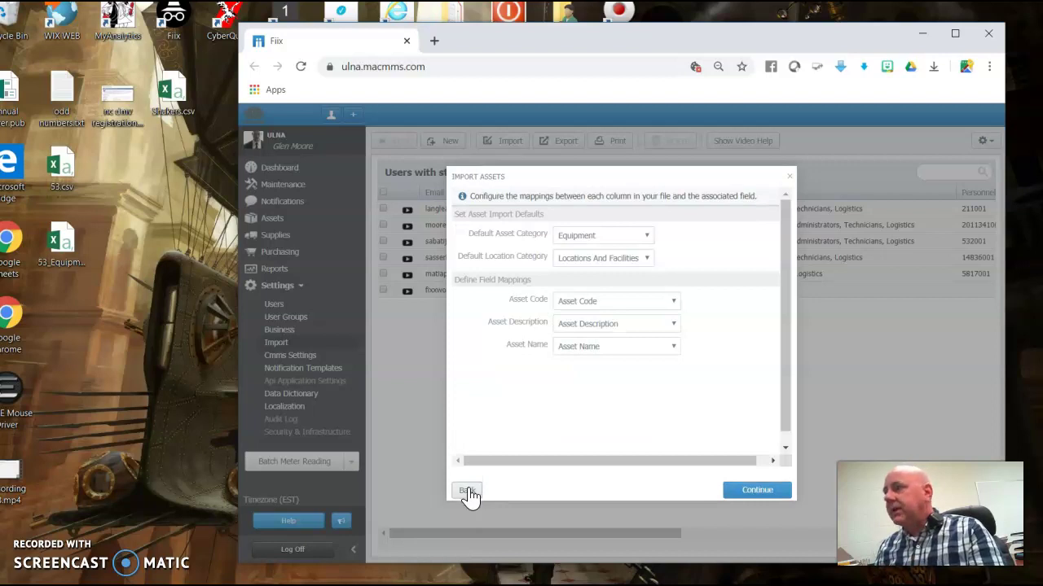
pyautogui.click(787, 176)
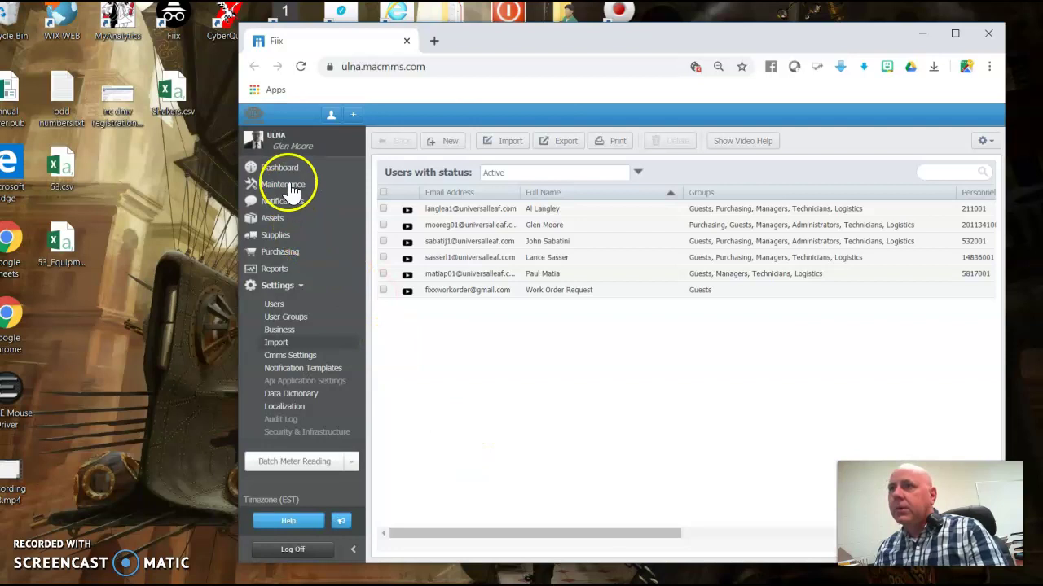
# Search all assets for 53- and look through the listed codes for the Prize Room Plant 1 equipment.
pyautogui.click(275, 220)
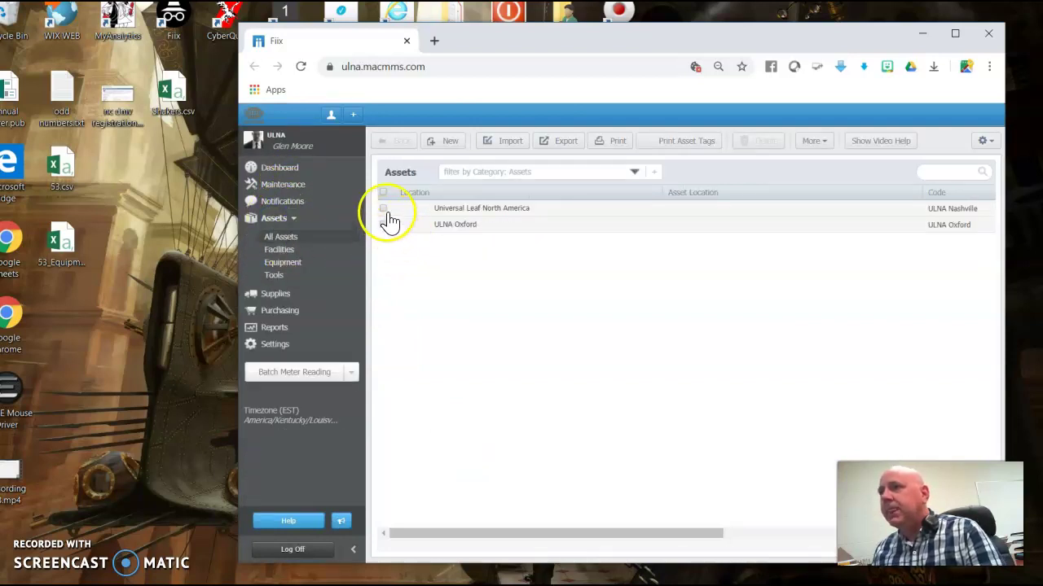
pyautogui.click(947, 169)
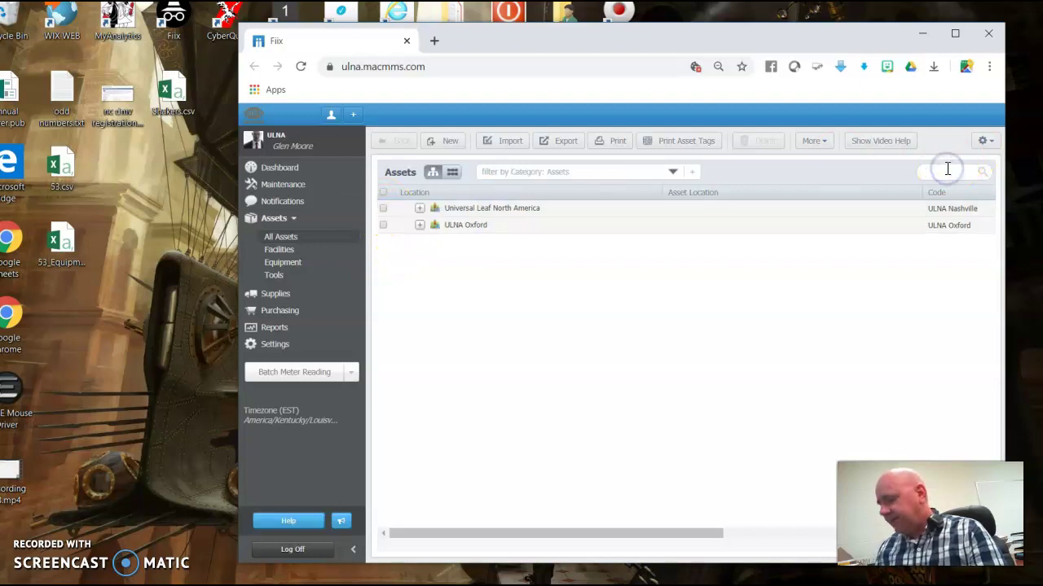
pyautogui.write('53-')
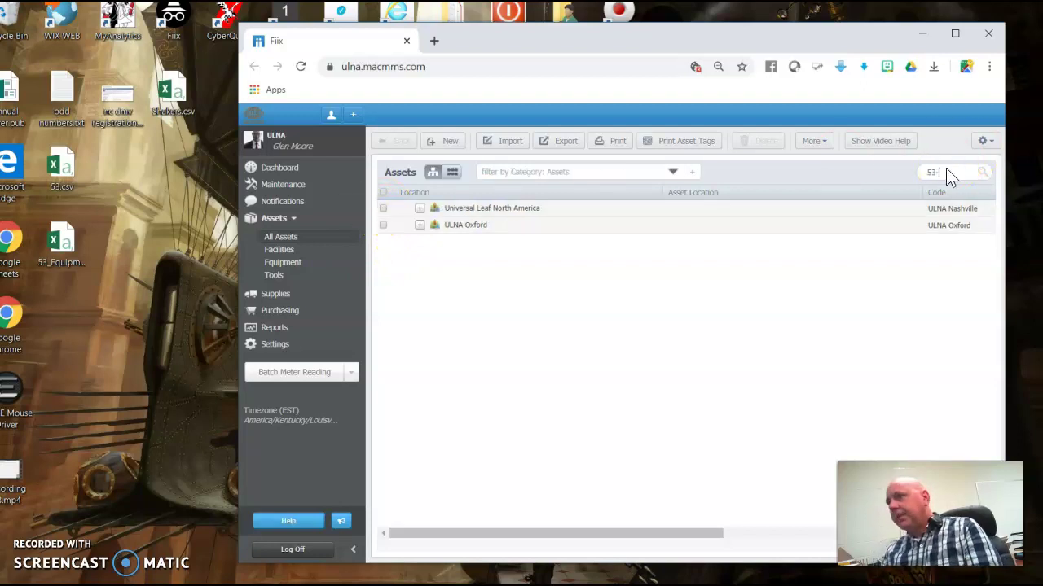
pyautogui.press('Return')
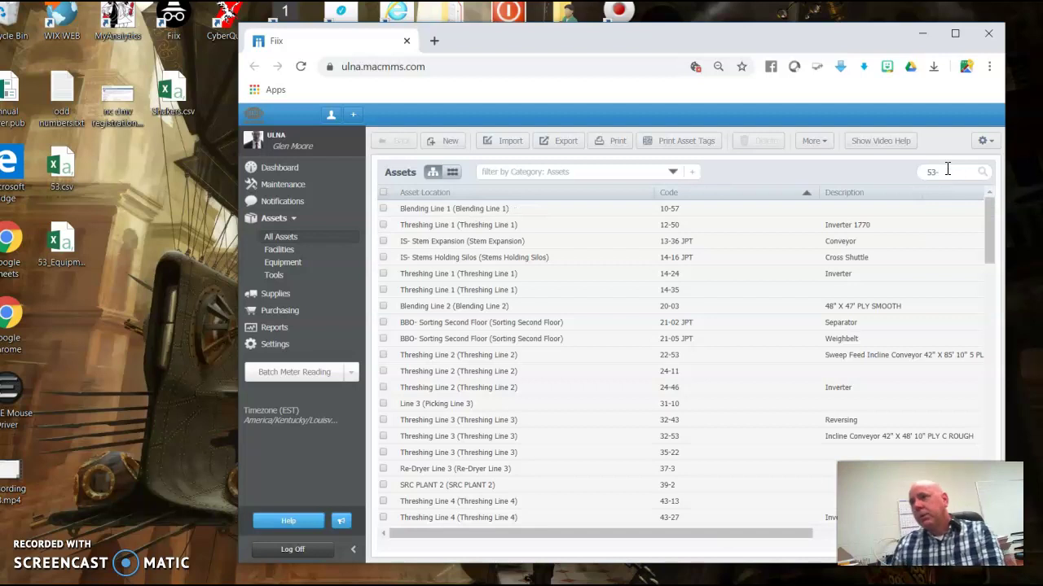
pyautogui.scroll(-10, 700, 344)
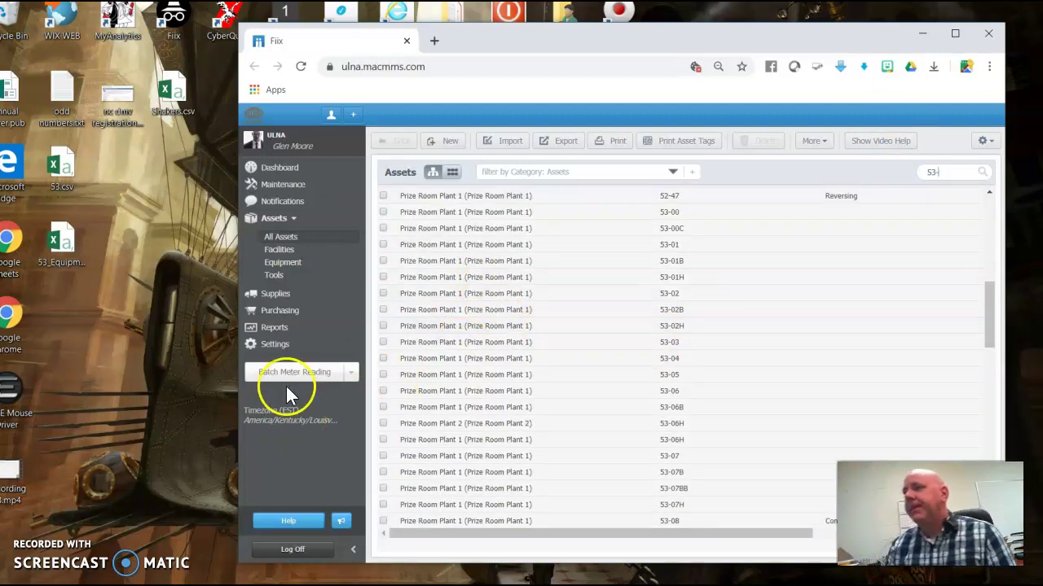
pyautogui.scroll(-8, 525, 346)
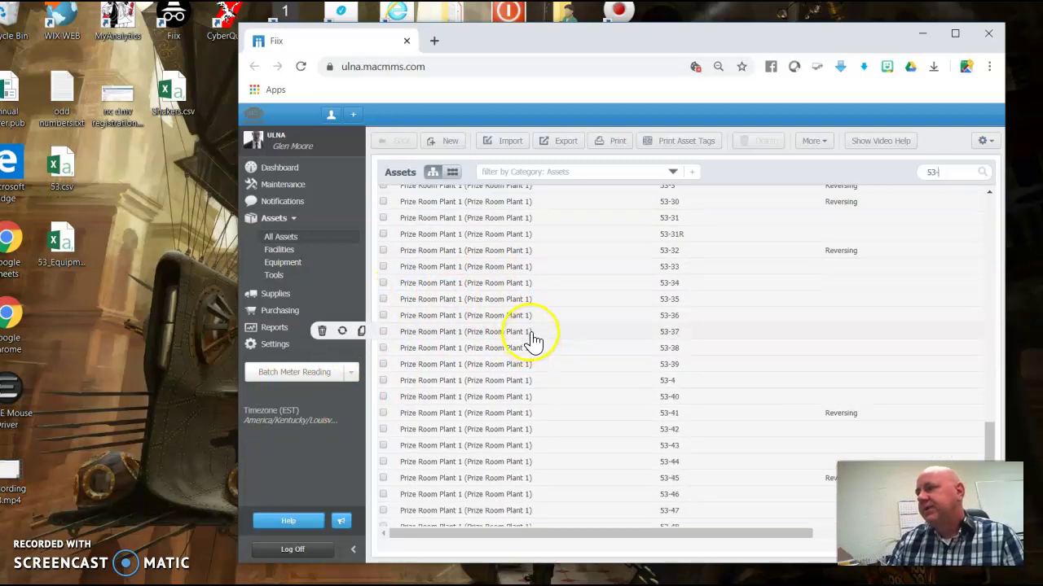
pyautogui.scroll(6, 600, 318)
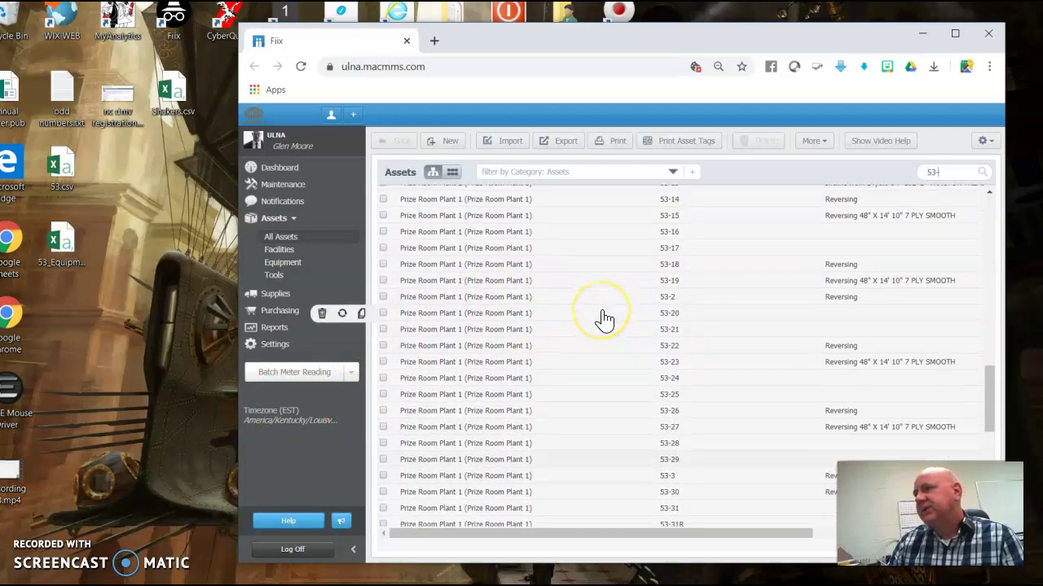
pyautogui.scroll(6, 603, 320)
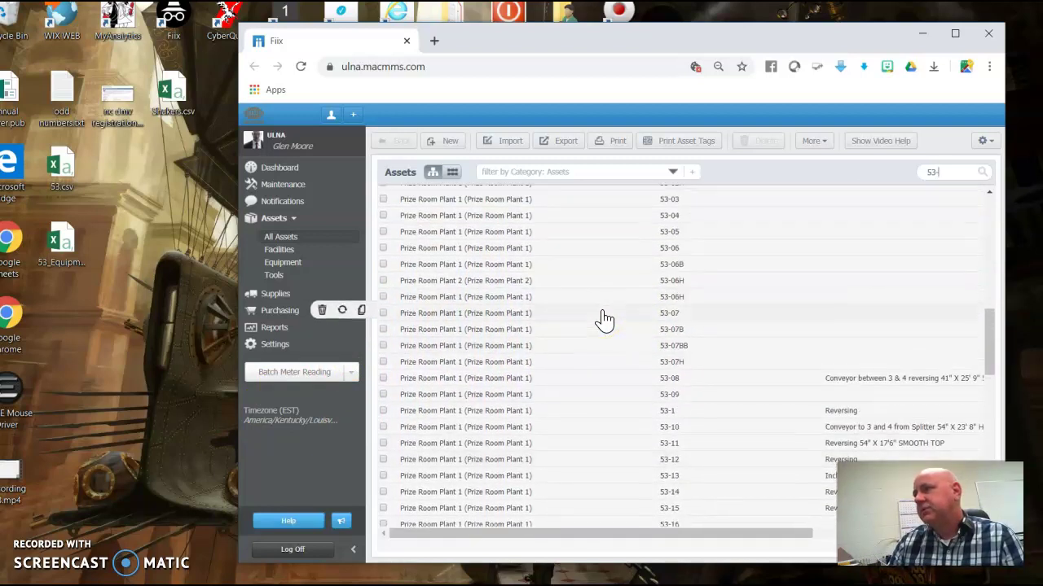
pyautogui.scroll(5, 600, 319)
pyautogui.scroll(-5, 600, 319)
pyautogui.click(714, 344)
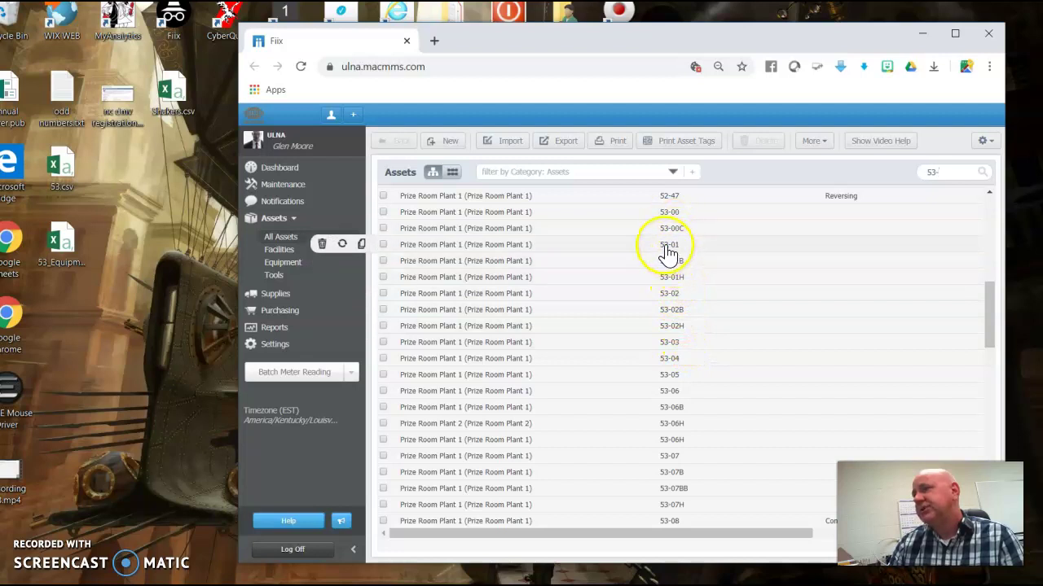
# Open the asset with code 53-01, set its barcode to 53-01 and save the record.
pyautogui.click(453, 245)
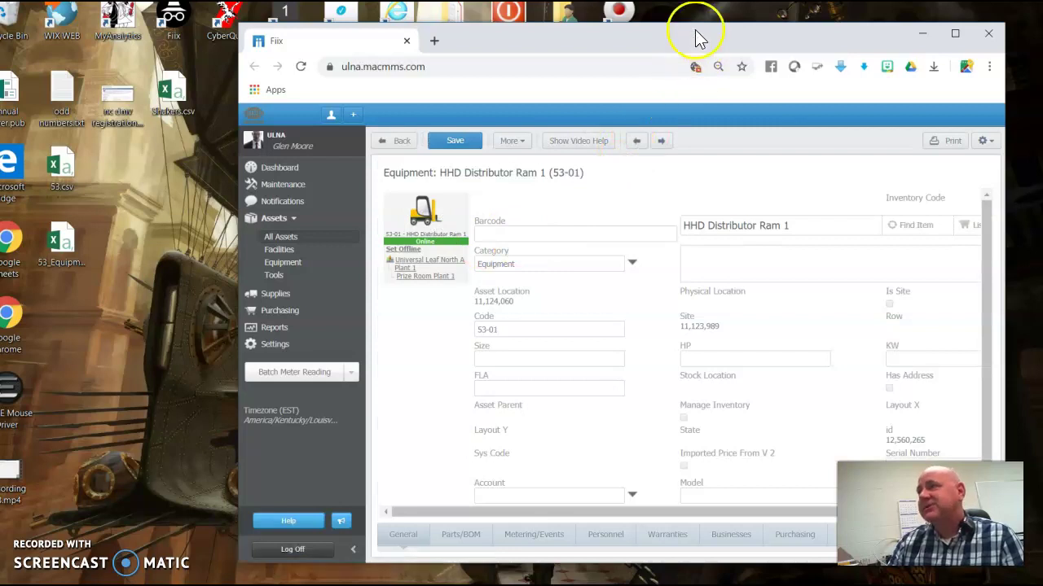
pyautogui.moveTo(696, 37); pyautogui.dragTo(497, 23)
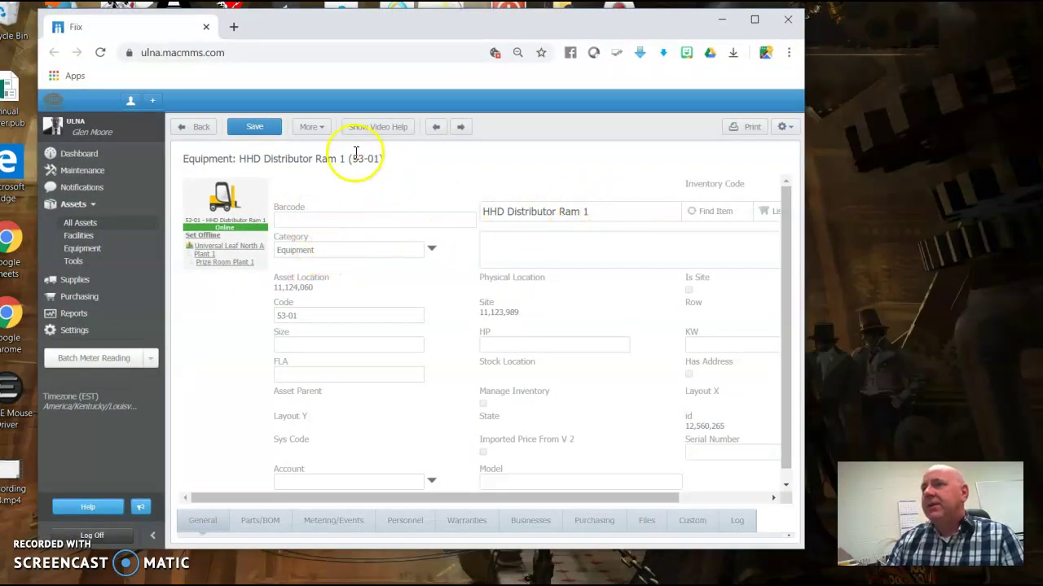
pyautogui.click(299, 214)
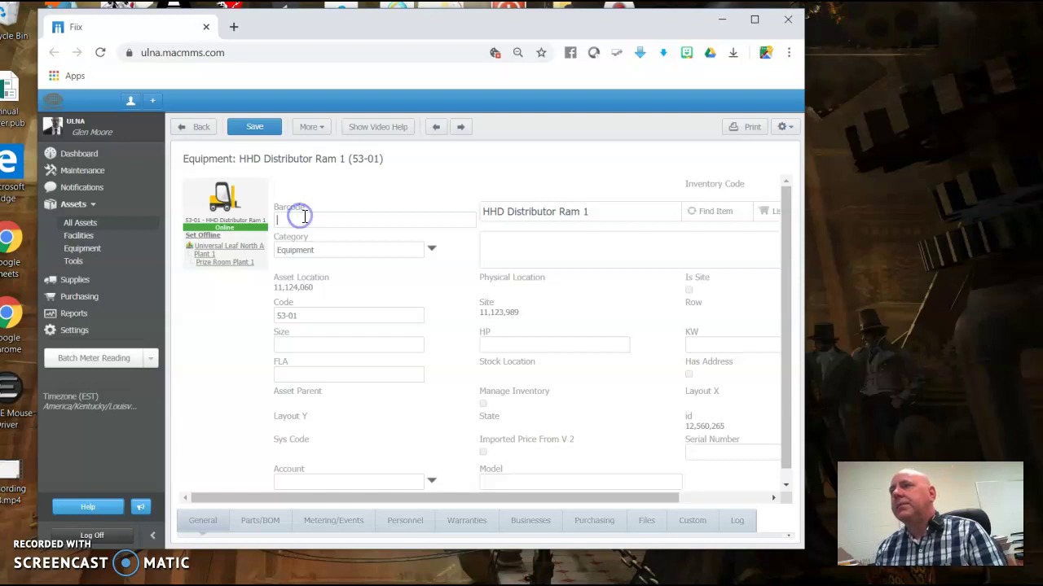
pyautogui.write('53')
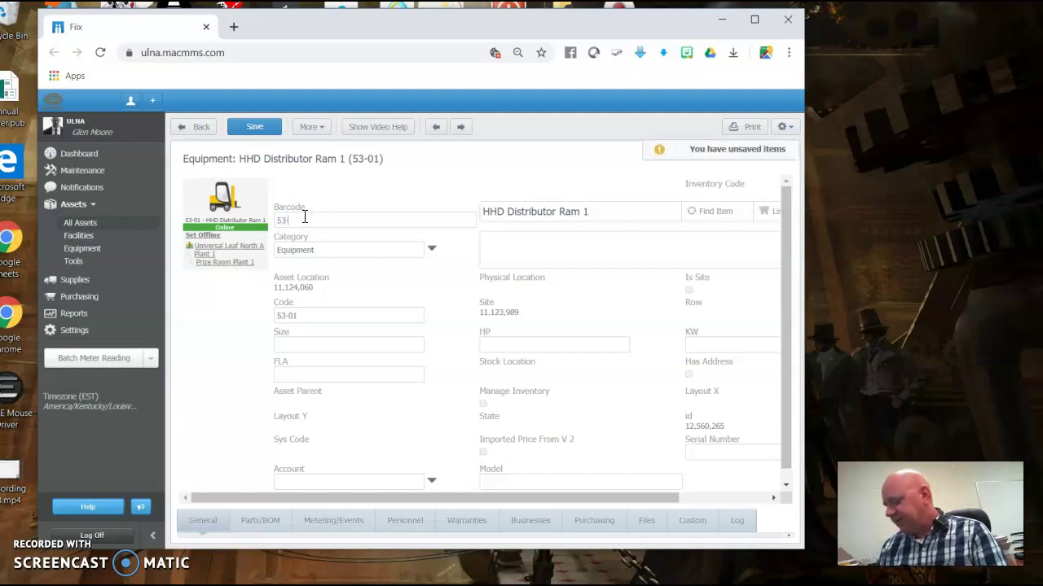
pyautogui.write('-01')
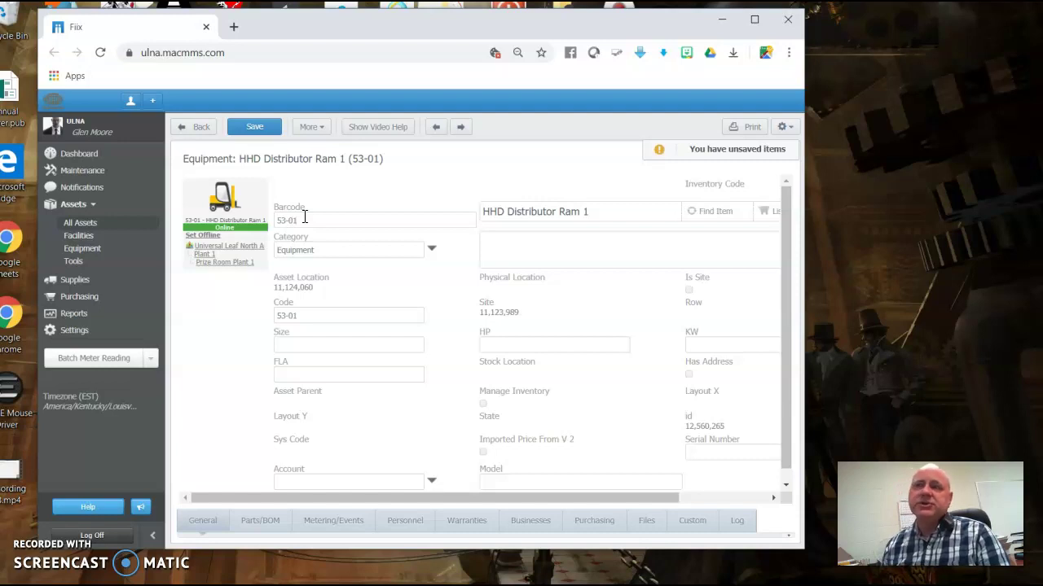
pyautogui.click(278, 150)
pyautogui.click(256, 130)
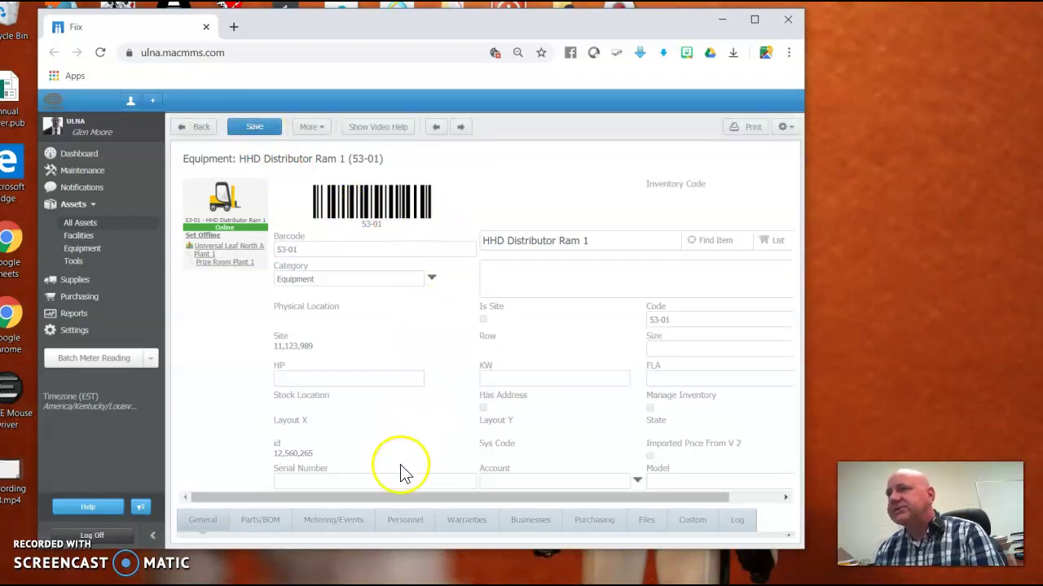
# Close the browser window showing the saved asset record.
pyautogui.scroll(-1, 274, 433)
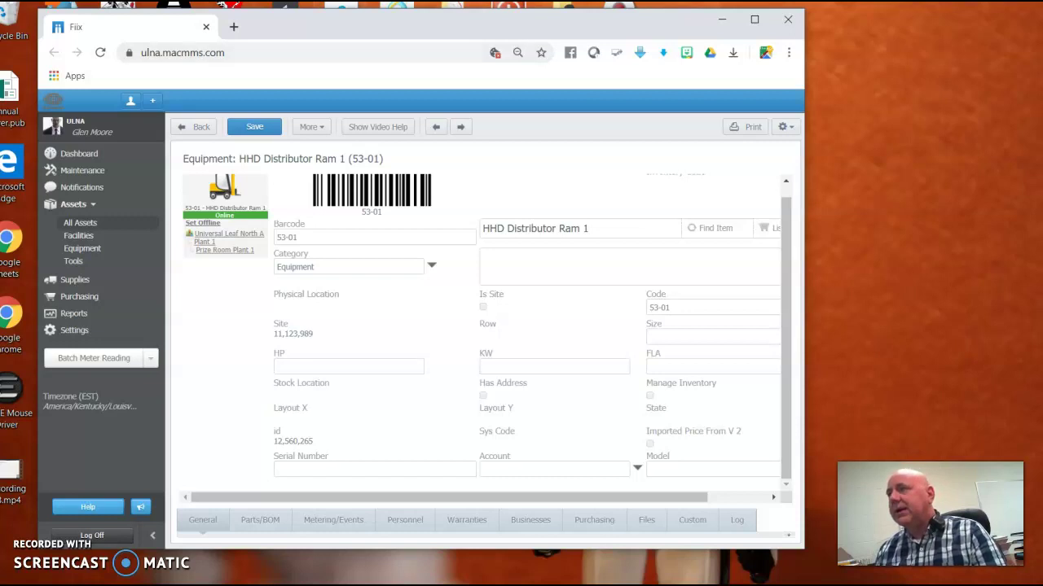
pyautogui.click(788, 19)
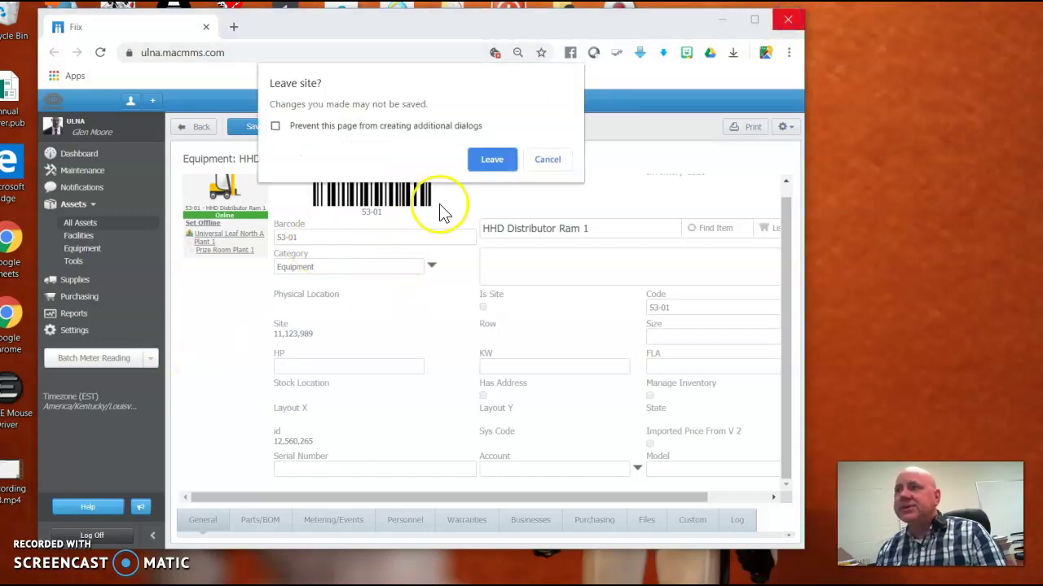